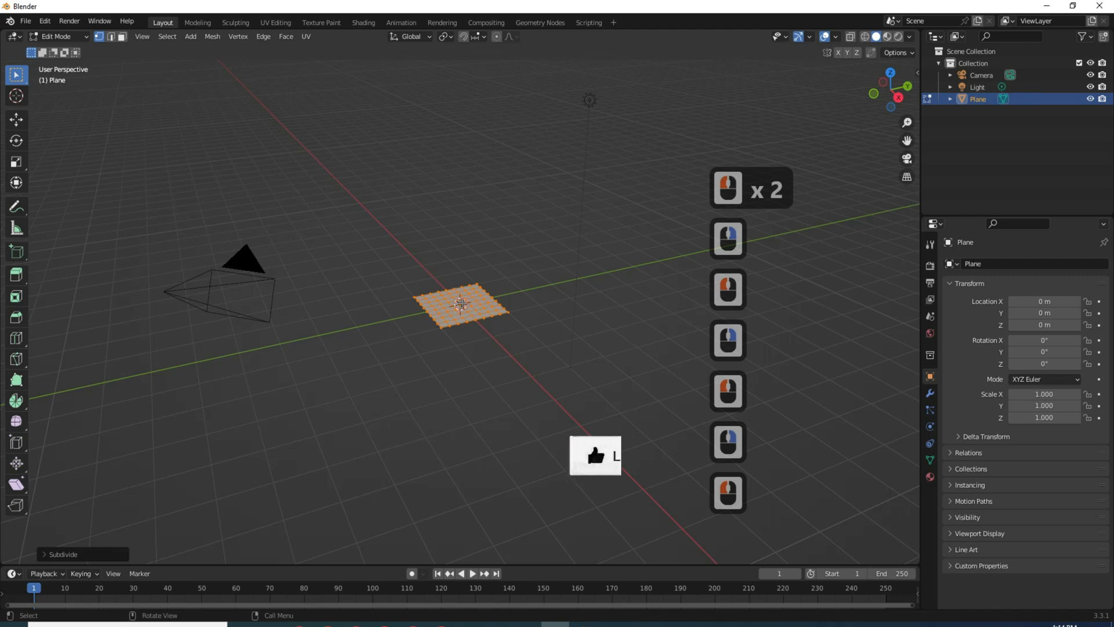
Finish subdividing the plane's mesh and return to Object Mode.
{"action": "left_click", "coordinate": [461, 303]}
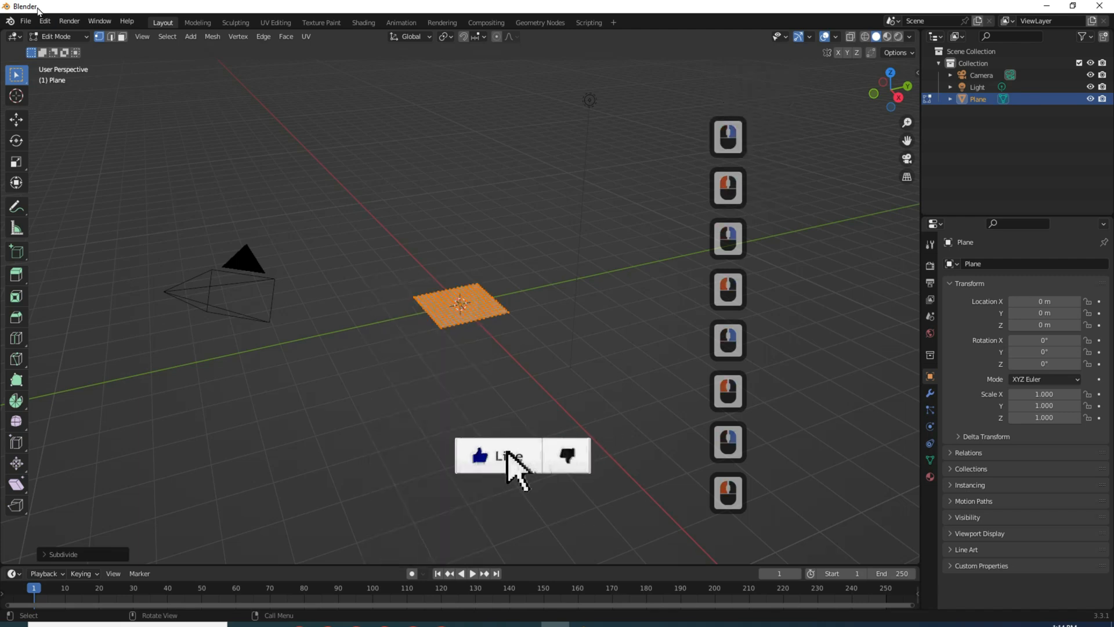
{"action": "left_click", "coordinate": [49, 38]}
{"action": "left_click", "coordinate": [50, 46]}
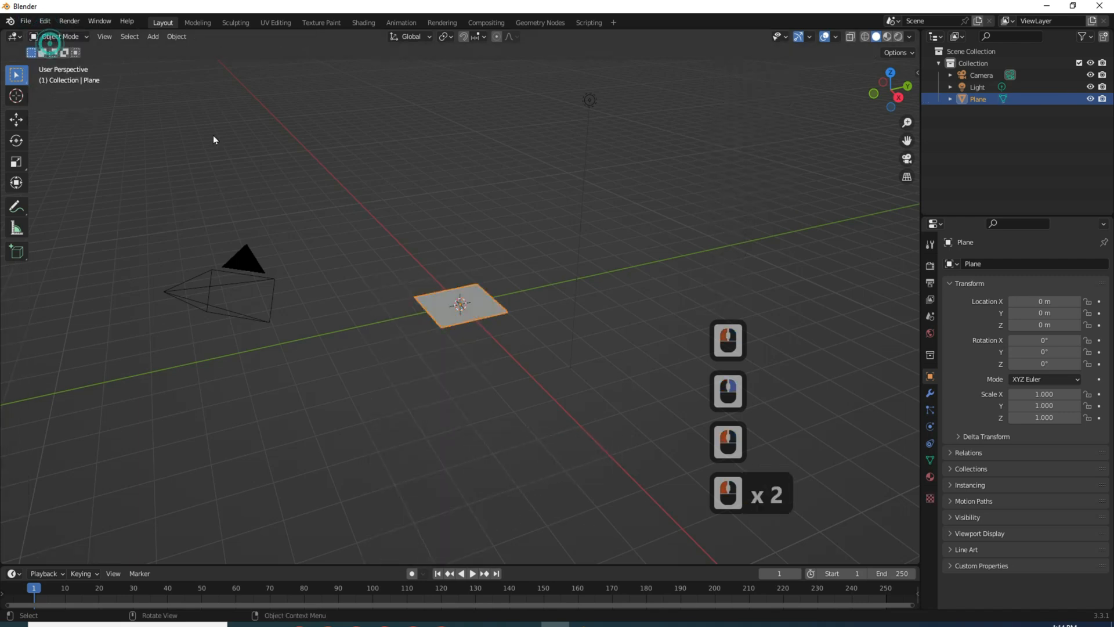
Add an Ocean modifier to the plane.
{"action": "left_click", "coordinate": [930, 394]}
{"action": "left_click", "coordinate": [1022, 263]}
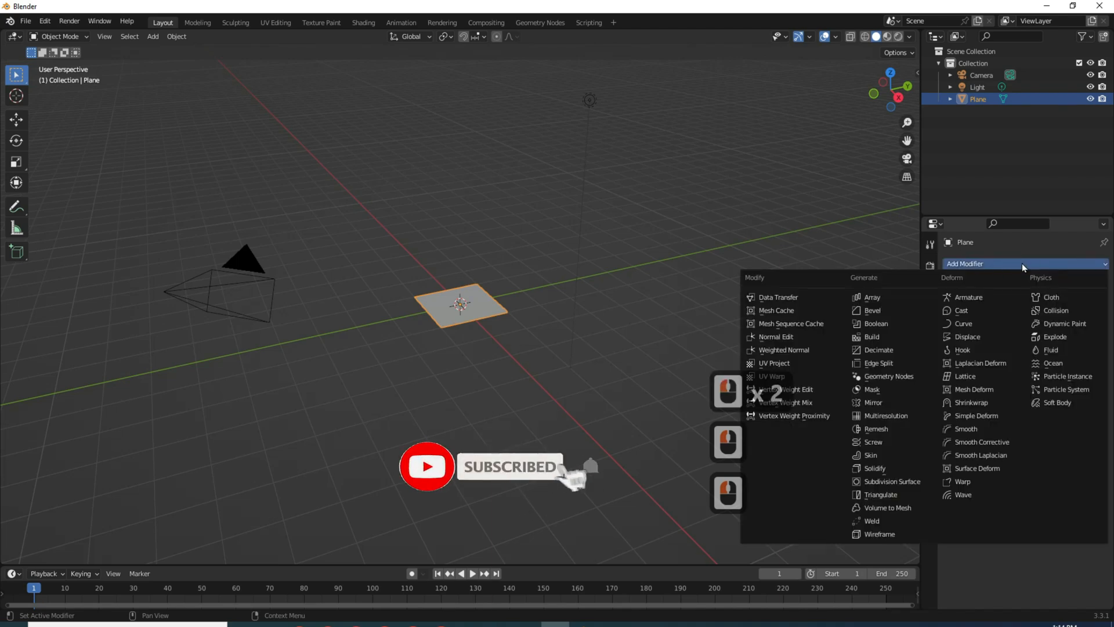
{"action": "left_click", "coordinate": [1052, 363]}
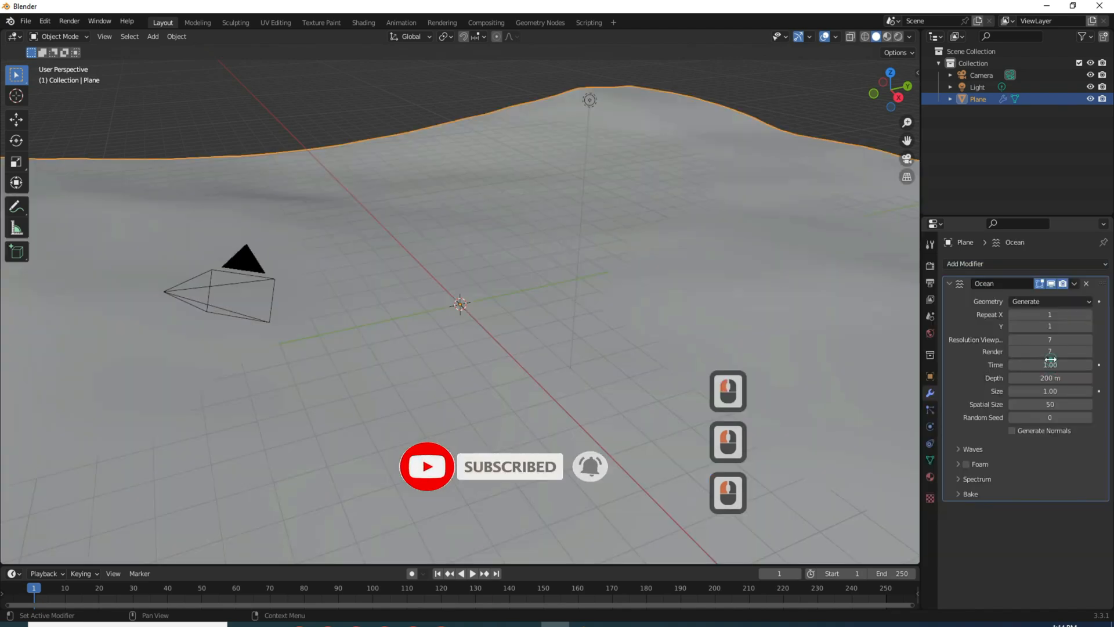
Set the Ocean modifier's Repeat X and Repeat Y to 4.
{"action": "left_click", "coordinate": [1044, 315]}
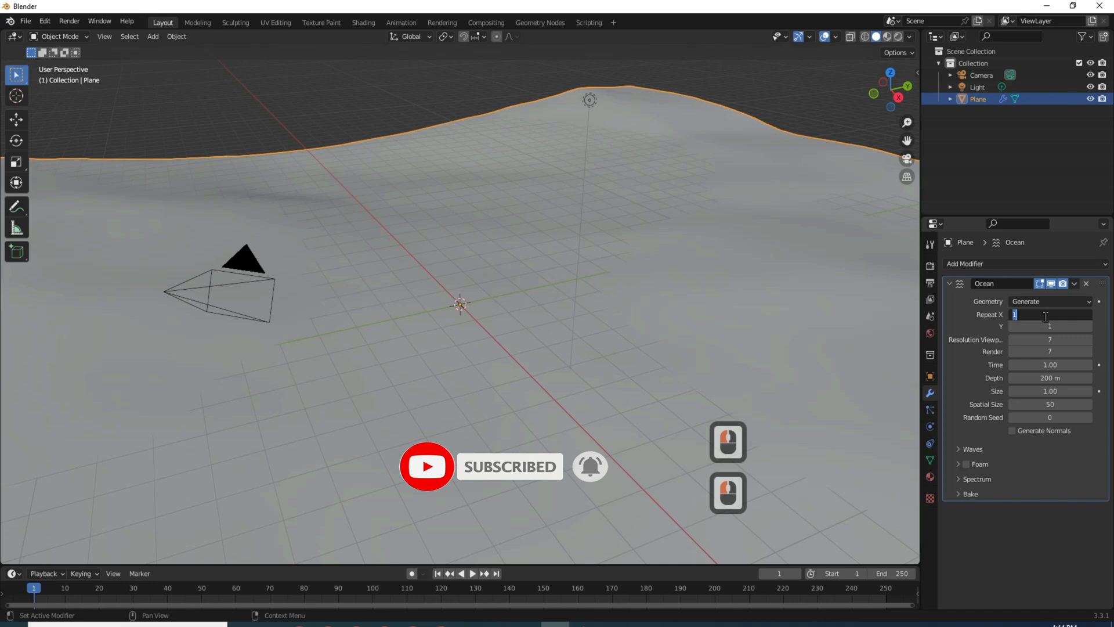
{"action": "type", "text": "4"}
{"action": "left_click", "coordinate": [1045, 326]}
{"action": "double_click", "coordinate": [1045, 326]}
{"action": "type", "text": "4"}
{"action": "left_click", "coordinate": [993, 339]}
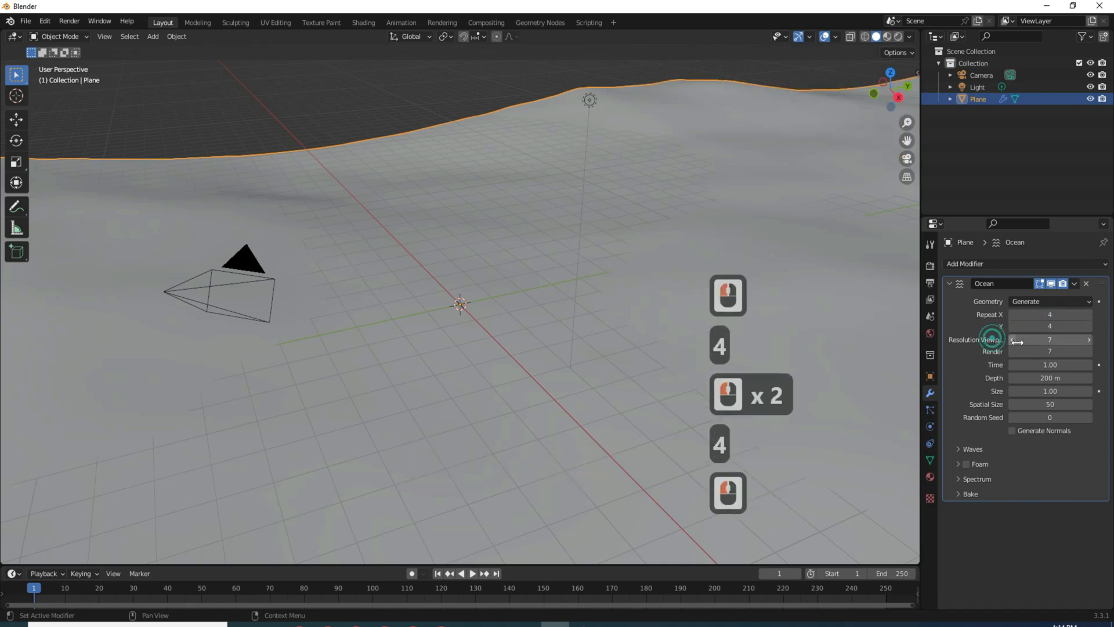
Set the Ocean modifier's viewport resolution to 4 and its depth to 207 m.
{"action": "double_click", "coordinate": [1056, 341]}
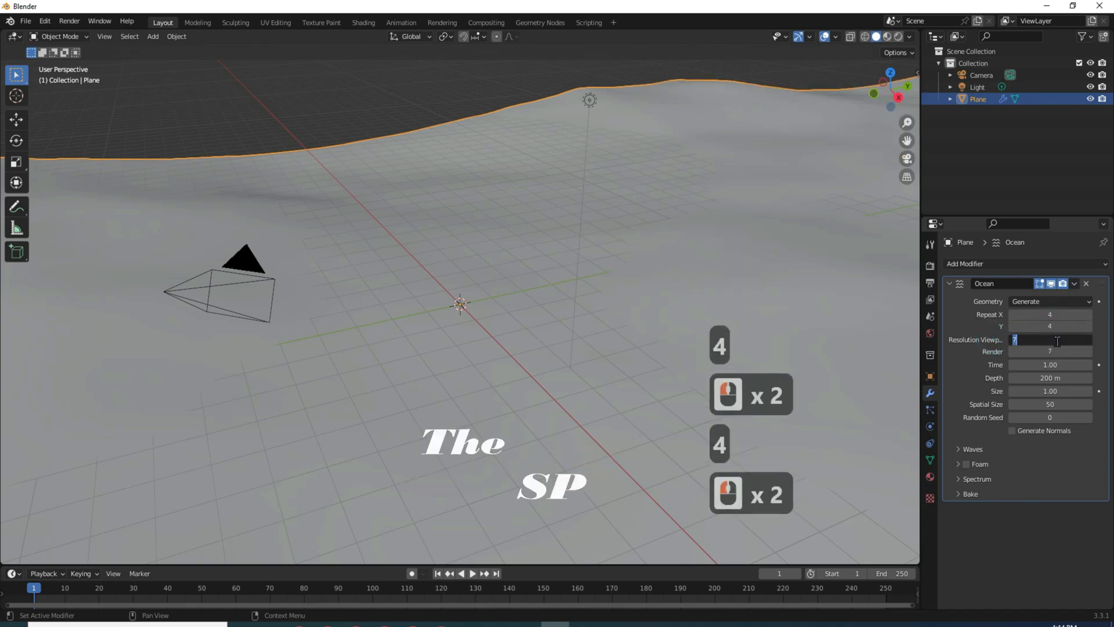
{"action": "type", "text": "4"}
{"action": "left_click", "coordinate": [986, 342]}
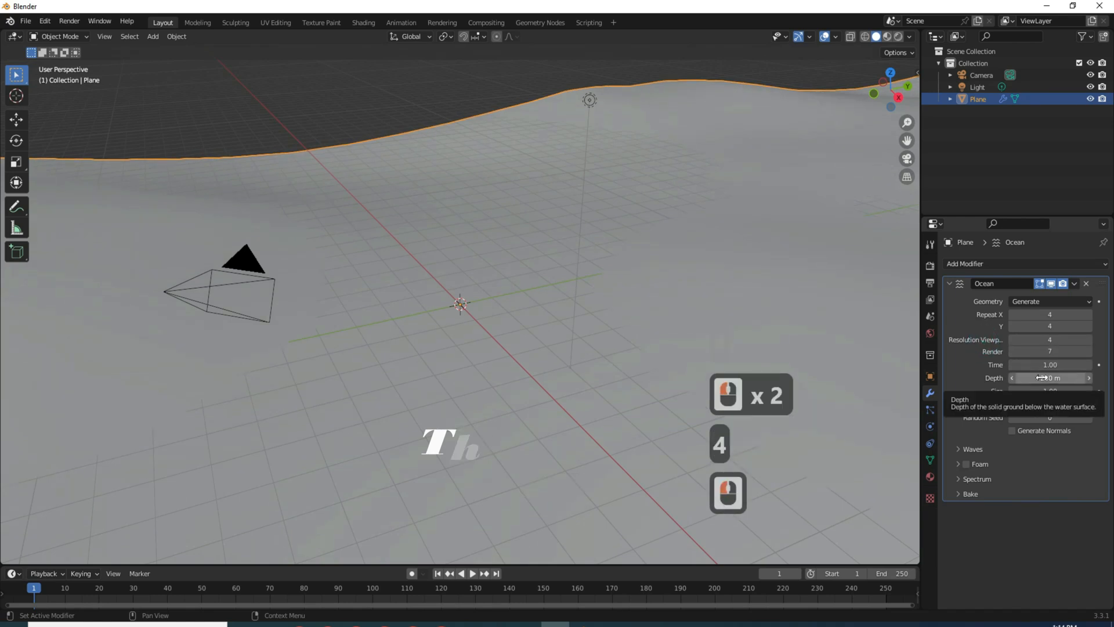
{"action": "left_click", "coordinate": [1048, 378]}
{"action": "type", "text": "20"}
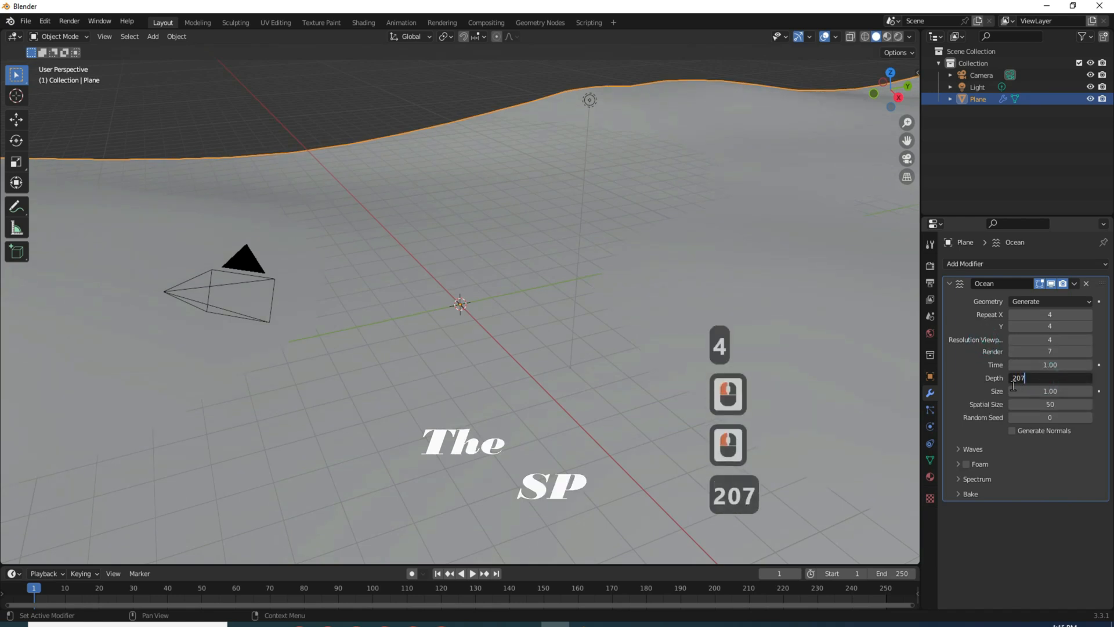
{"action": "type", "text": "7"}
{"action": "left_click", "coordinate": [975, 348]}
Drive the Ocean modifier's Time with the expression #frame/10.
{"action": "left_click", "coordinate": [1055, 365]}
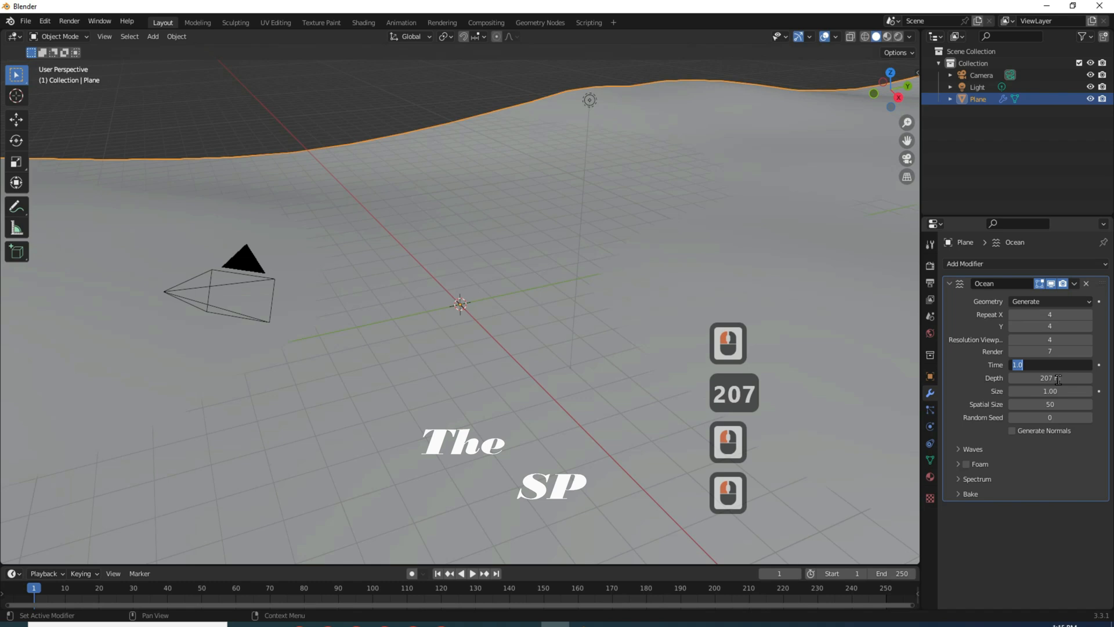
{"action": "type", "text": "#"}
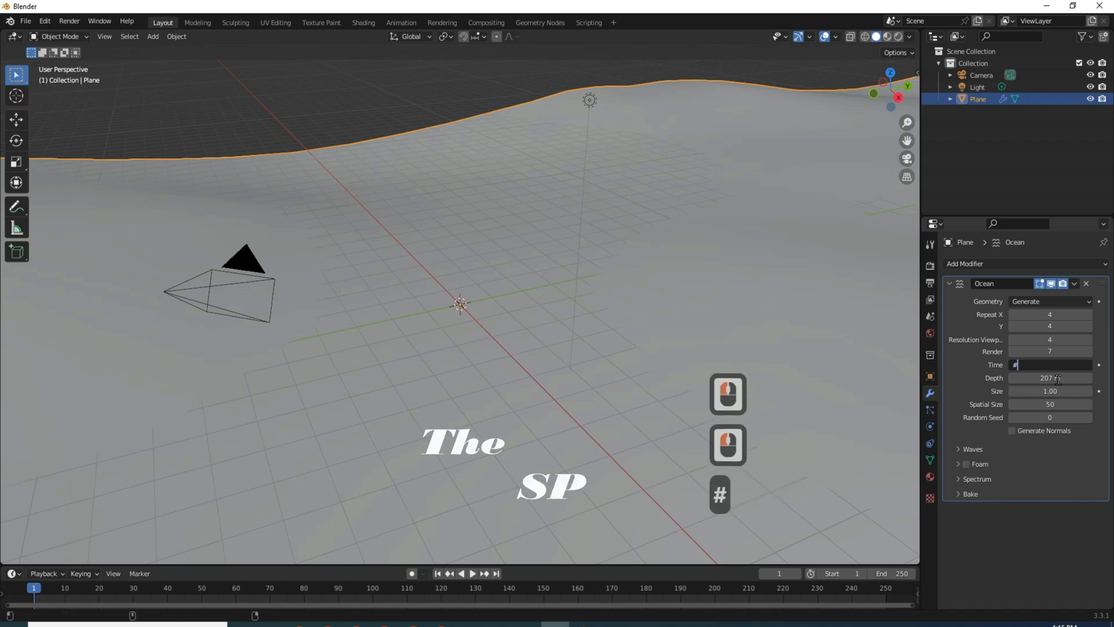
{"action": "type", "text": "fra"}
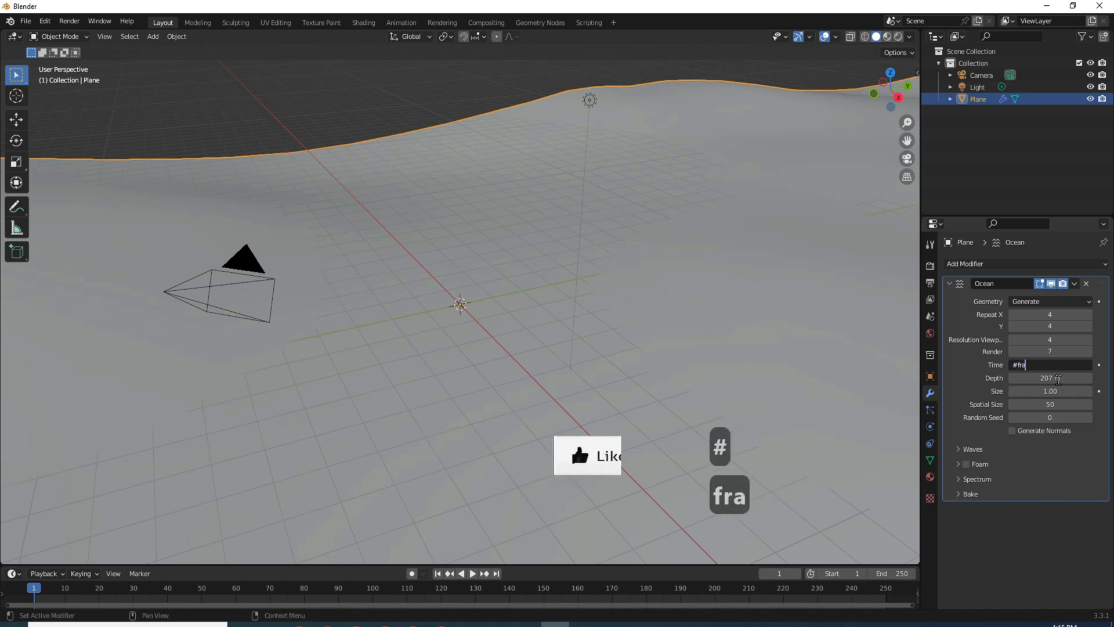
{"action": "type", "text": "me"}
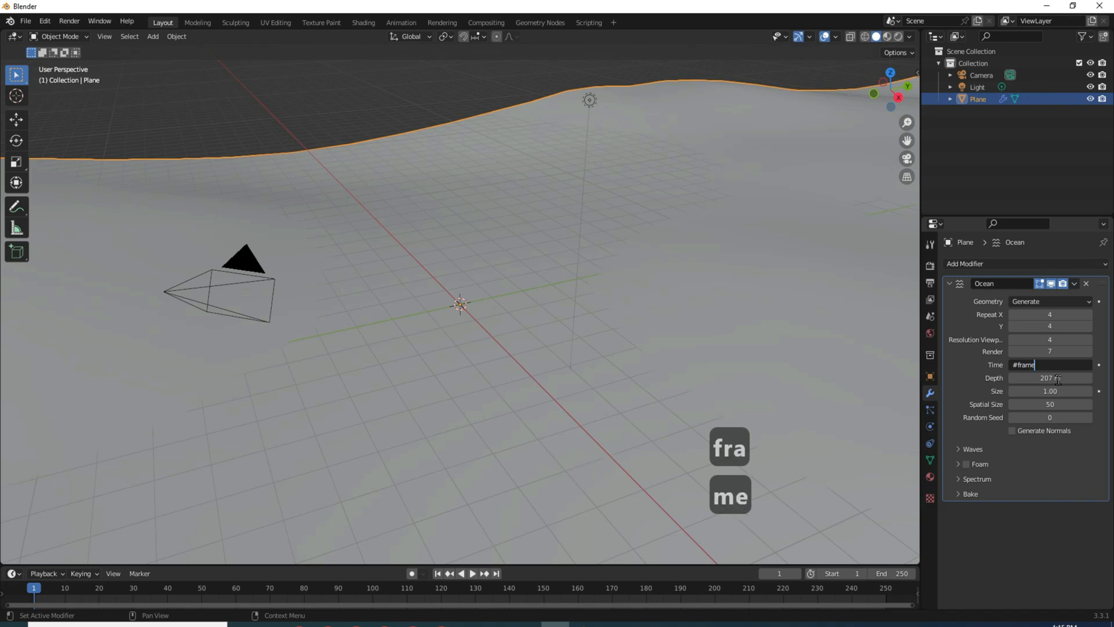
{"action": "type", "text": "/a"}
{"action": "key", "text": "BackSpace"}
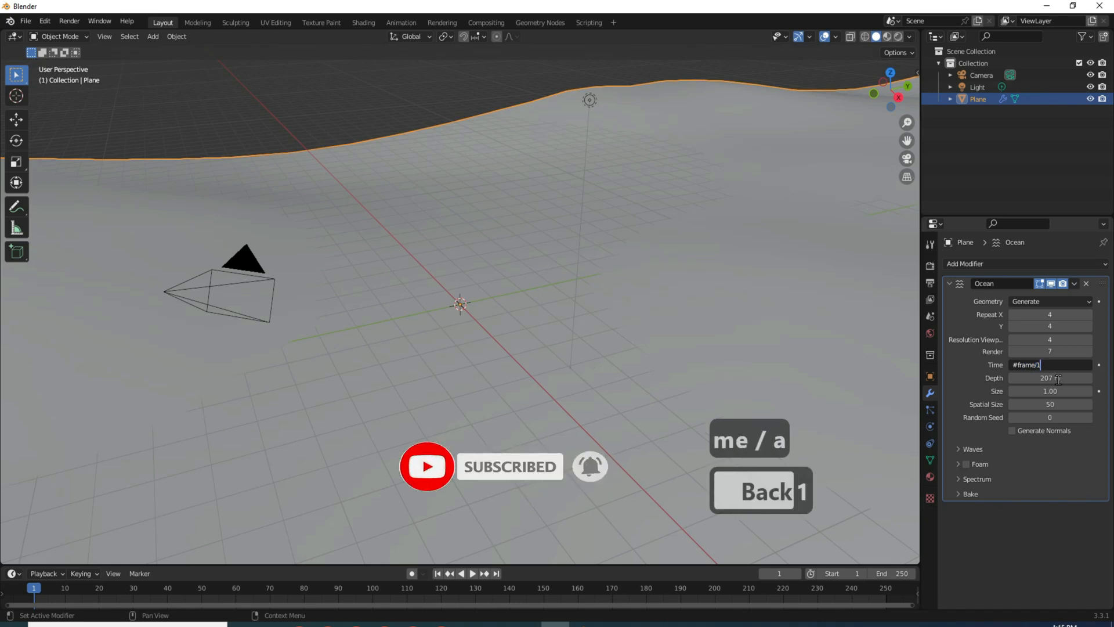
{"action": "left_click", "coordinate": [678, 208]}
Play the ocean animation to check the waves, stop it and return to the first frame.
{"action": "scroll", "coordinate": [678, 208], "scroll_direction": "down", "scroll_amount": 7}
{"action": "middle_click", "coordinate": [680, 192]}
{"action": "scroll", "coordinate": [670, 192], "scroll_direction": "down", "scroll_amount": 13}
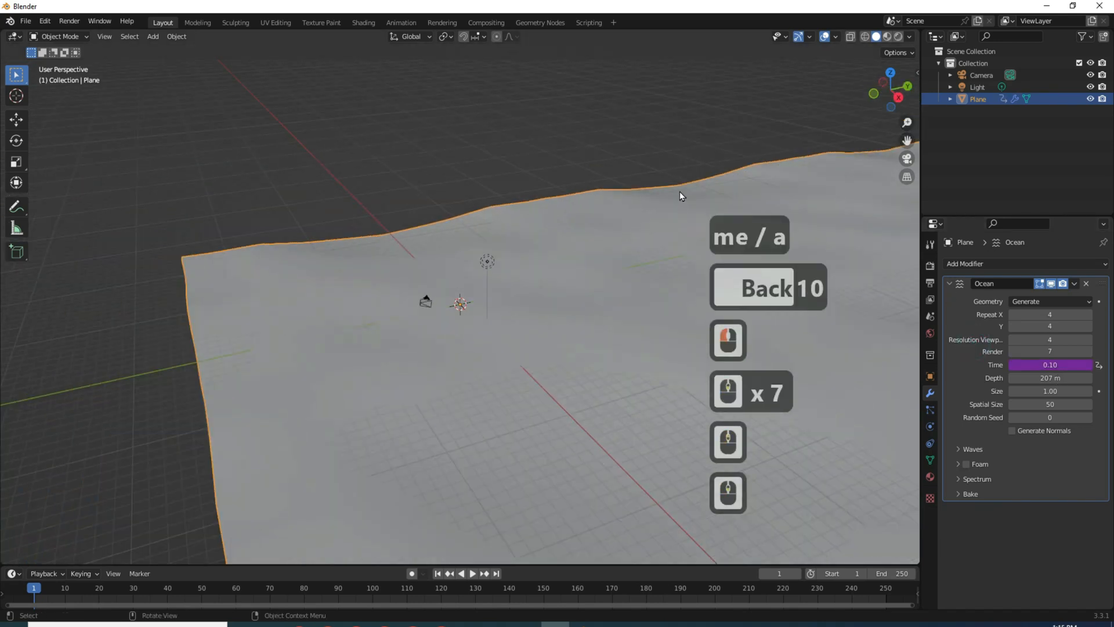
{"action": "scroll", "coordinate": [604, 333], "scroll_direction": "up", "scroll_amount": 2}
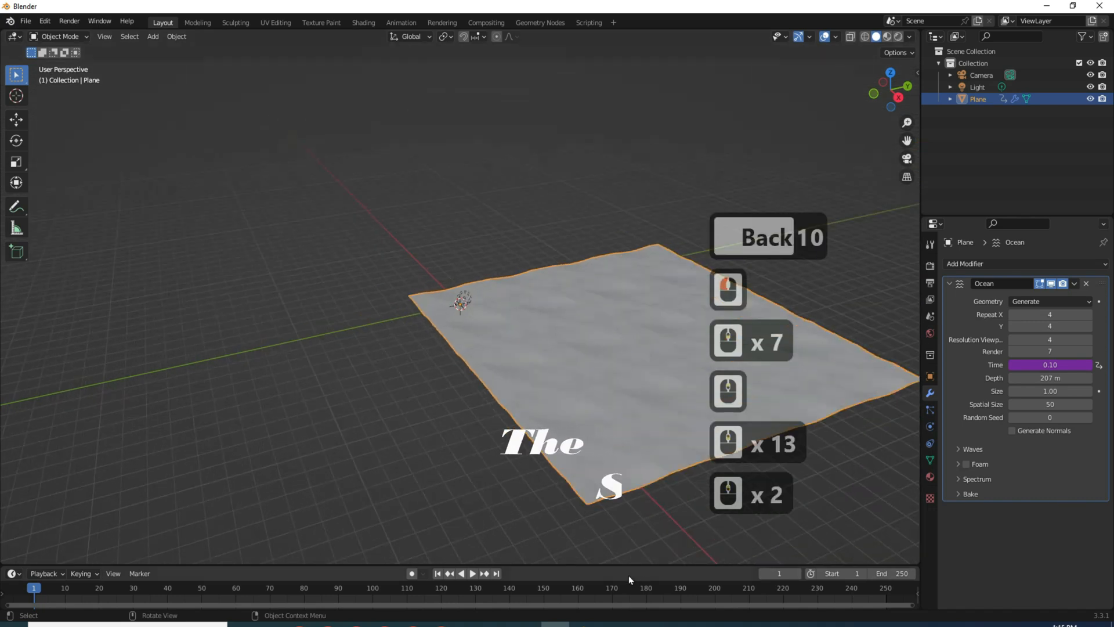
{"action": "left_click", "coordinate": [473, 573]}
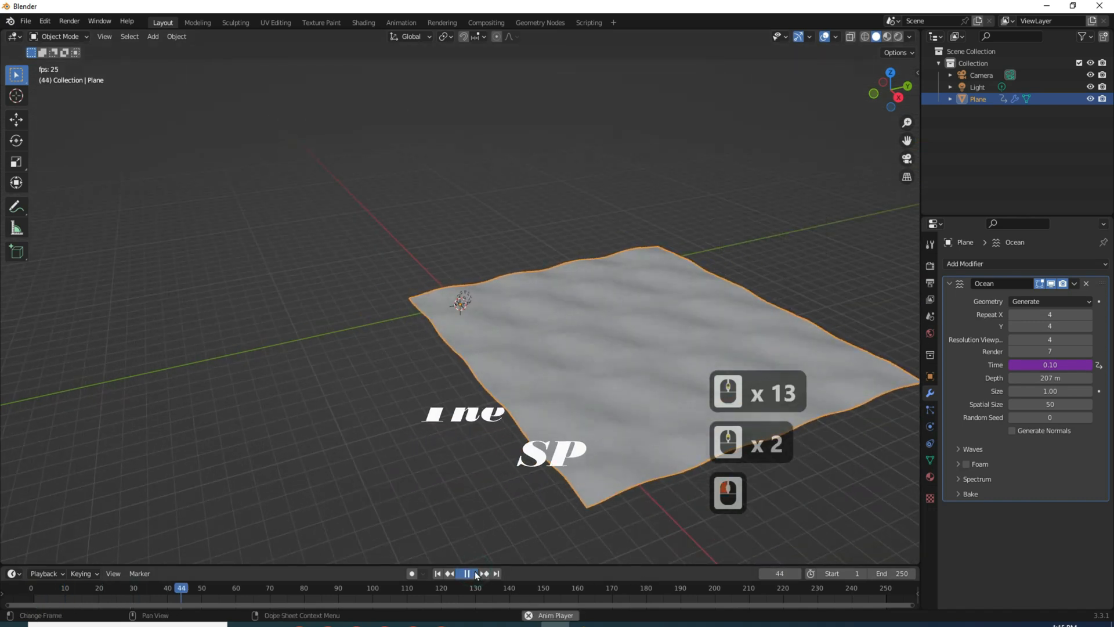
{"action": "left_click", "coordinate": [467, 574]}
{"action": "left_click", "coordinate": [437, 573]}
{"action": "scroll", "coordinate": [655, 402], "scroll_direction": "up", "scroll_amount": 2}
{"action": "scroll", "coordinate": [654, 402], "scroll_direction": "down", "scroll_amount": 2}
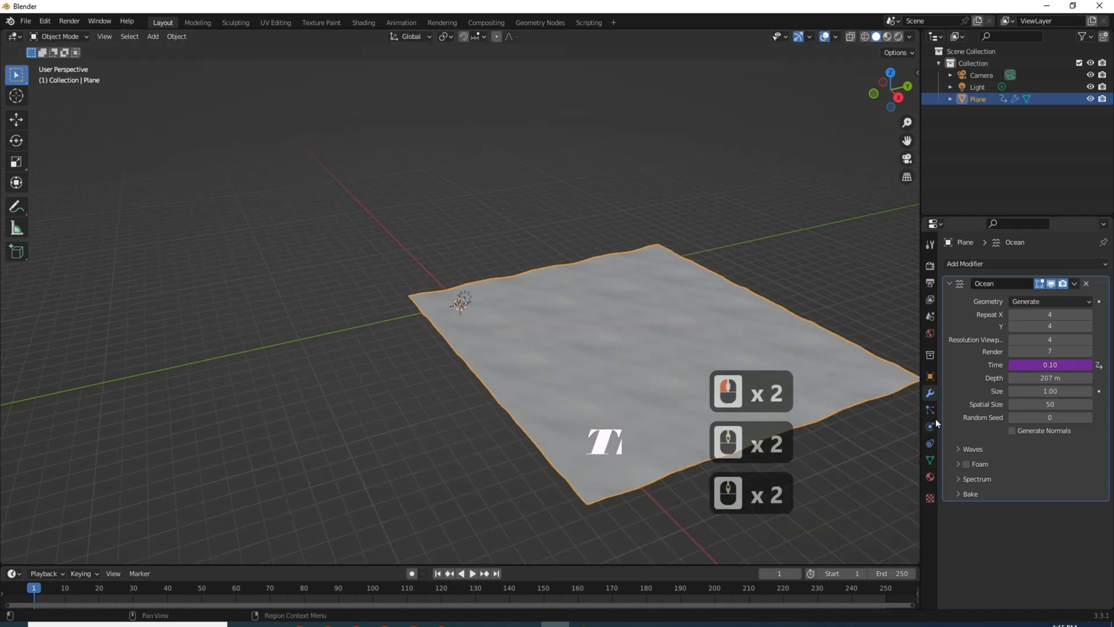
Create a new material on the ocean plane and set its base color to a saturated light blue, about hue 0.596, saturation 0.961, value 1.000.
{"action": "left_click", "coordinate": [931, 476]}
{"action": "left_click", "coordinate": [1051, 314]}
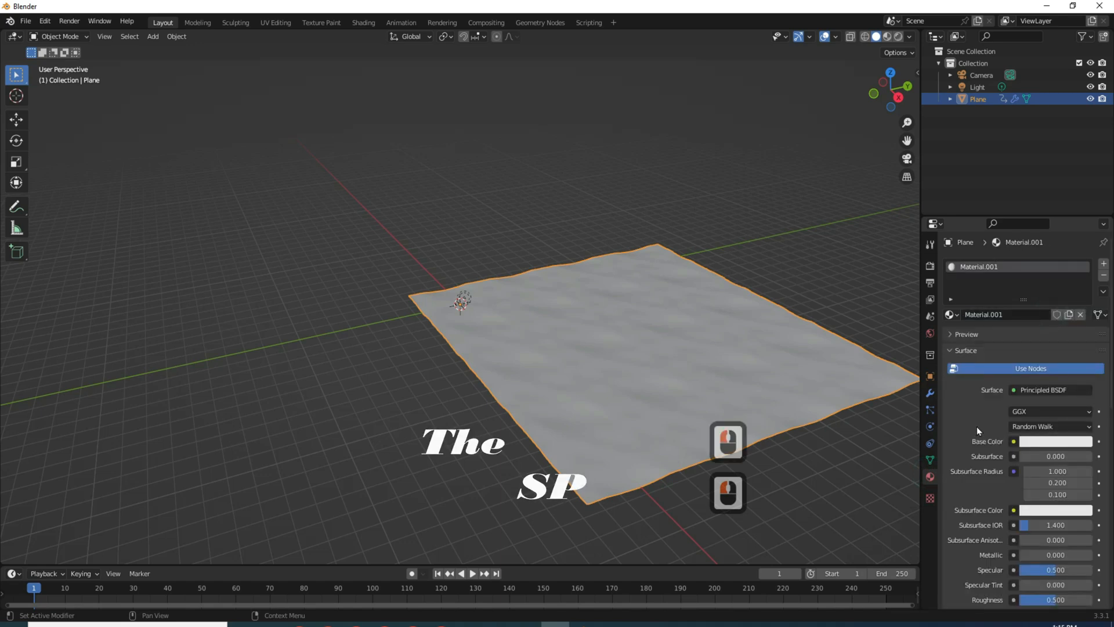
{"action": "scroll", "coordinate": [977, 427], "scroll_direction": "down", "scroll_amount": 3}
{"action": "left_click", "coordinate": [1052, 370]}
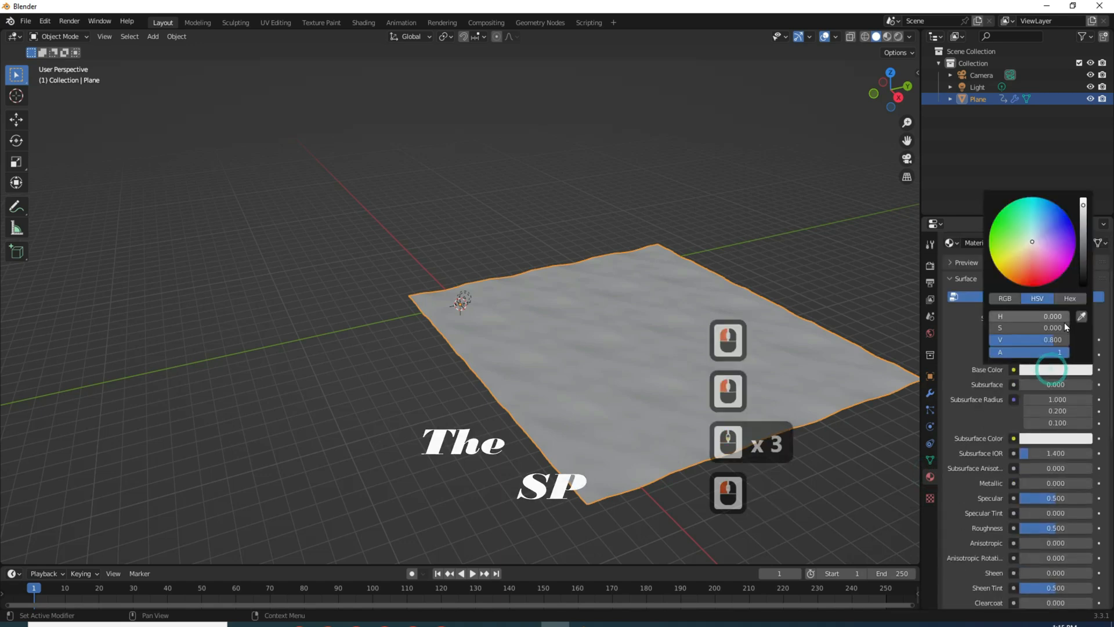
{"action": "left_click", "coordinate": [1046, 210]}
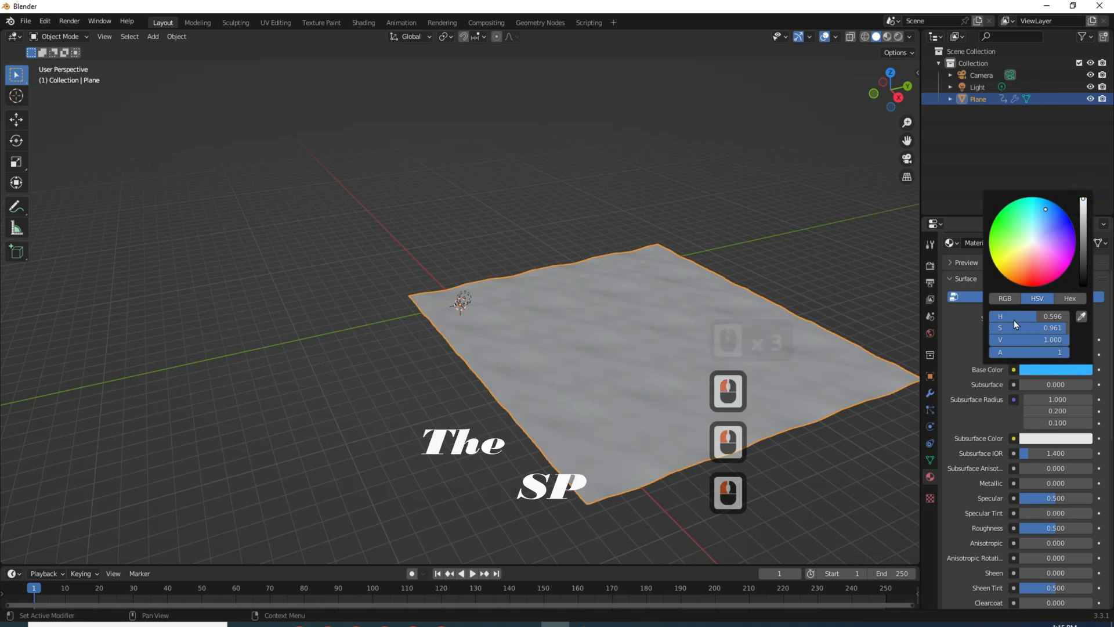
{"action": "left_click", "coordinate": [974, 376]}
Show the viewport in Material Preview shading and lower the water material's roughness to 0.
{"action": "scroll", "coordinate": [975, 380], "scroll_direction": "down", "scroll_amount": 4}
{"action": "left_click", "coordinate": [887, 36]}
{"action": "scroll", "coordinate": [989, 343], "scroll_direction": "down", "scroll_amount": 5}
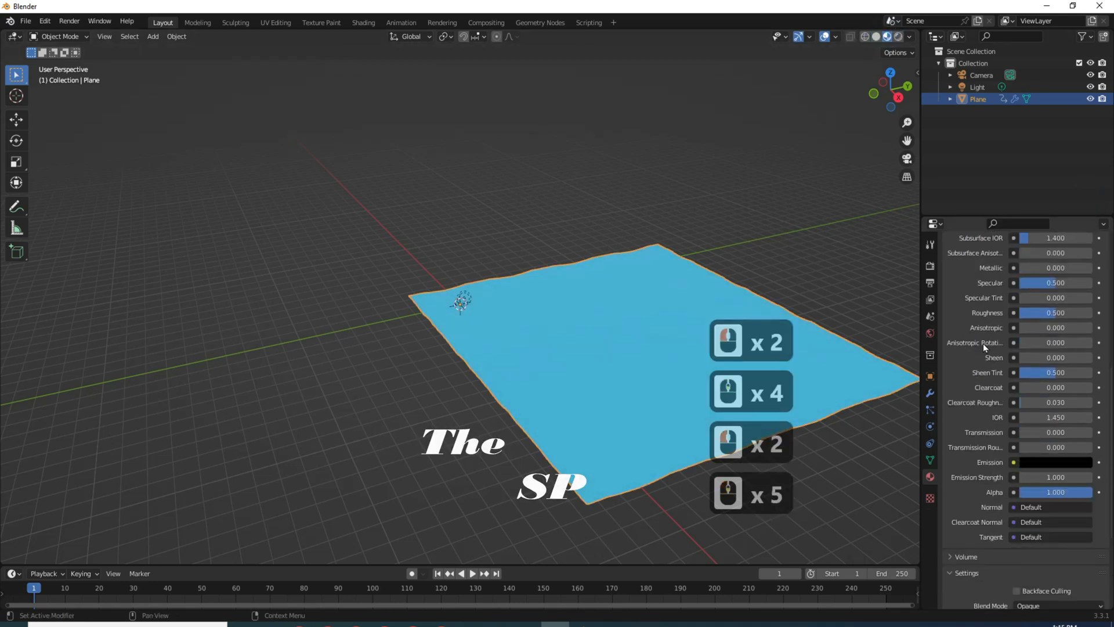
{"action": "left_click_drag", "start_coordinate": [1047, 314], "coordinate": [1010, 315]}
{"action": "left_click", "coordinate": [989, 337]}
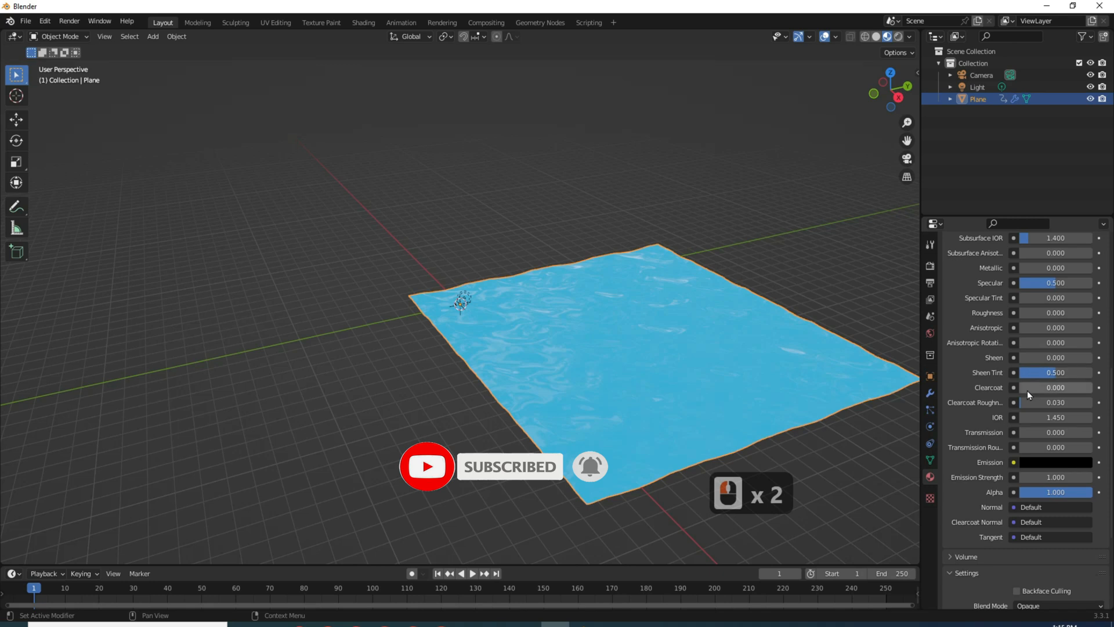
Raise the water material's transmission to about 0.882.
{"action": "left_click", "coordinate": [1016, 432]}
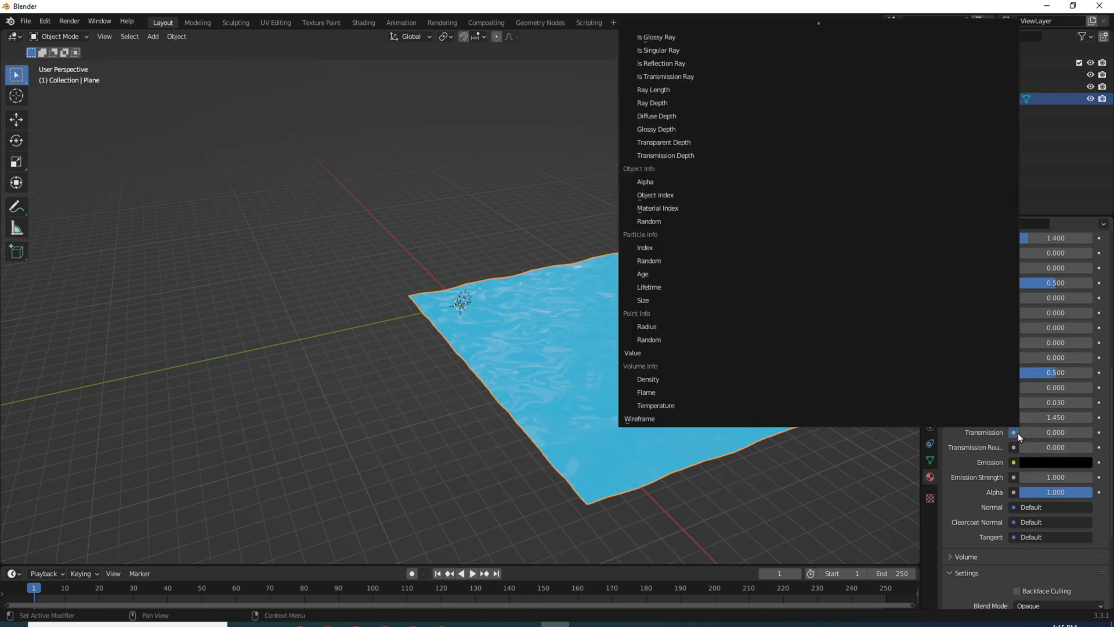
{"action": "left_click", "coordinate": [976, 451]}
{"action": "left_click_drag", "start_coordinate": [1022, 432], "coordinate": [1086, 432]}
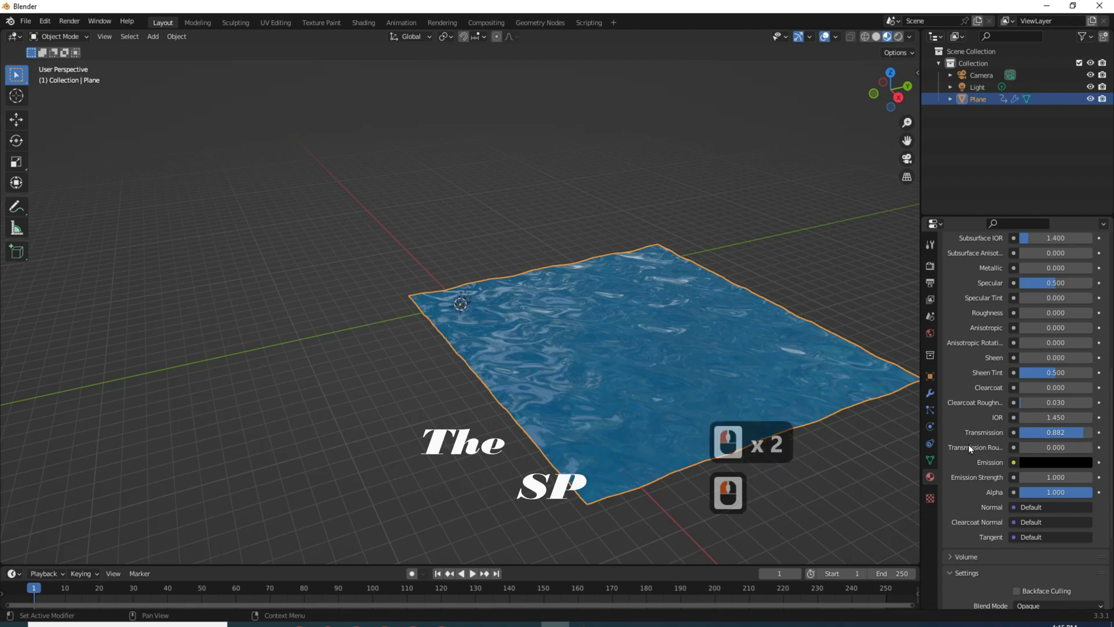
Add a text object to the scene and hide the ocean plane in the viewport.
{"action": "scroll", "coordinate": [660, 349], "scroll_direction": "up", "scroll_amount": 1}
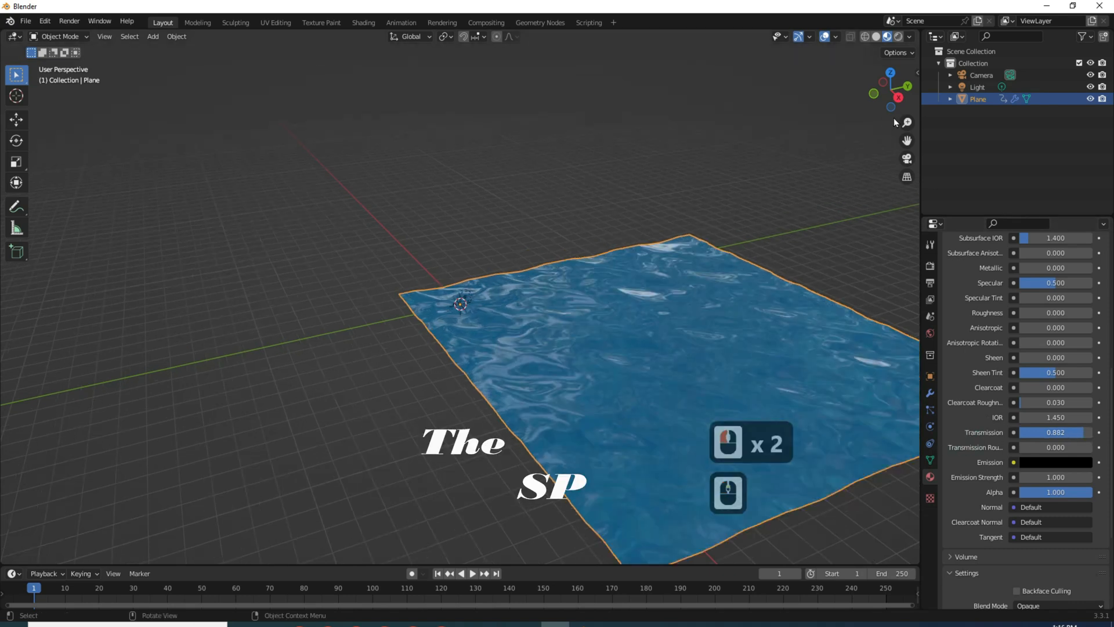
{"action": "left_click_drag", "start_coordinate": [907, 139], "coordinate": [788, 116]}
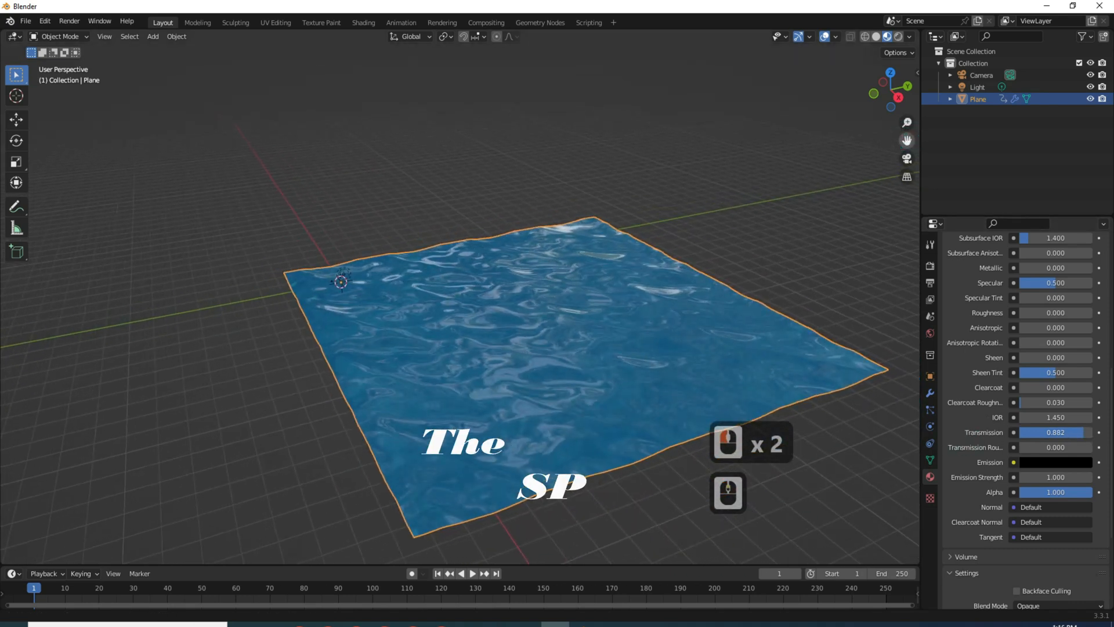
{"action": "left_click", "coordinate": [830, 190]}
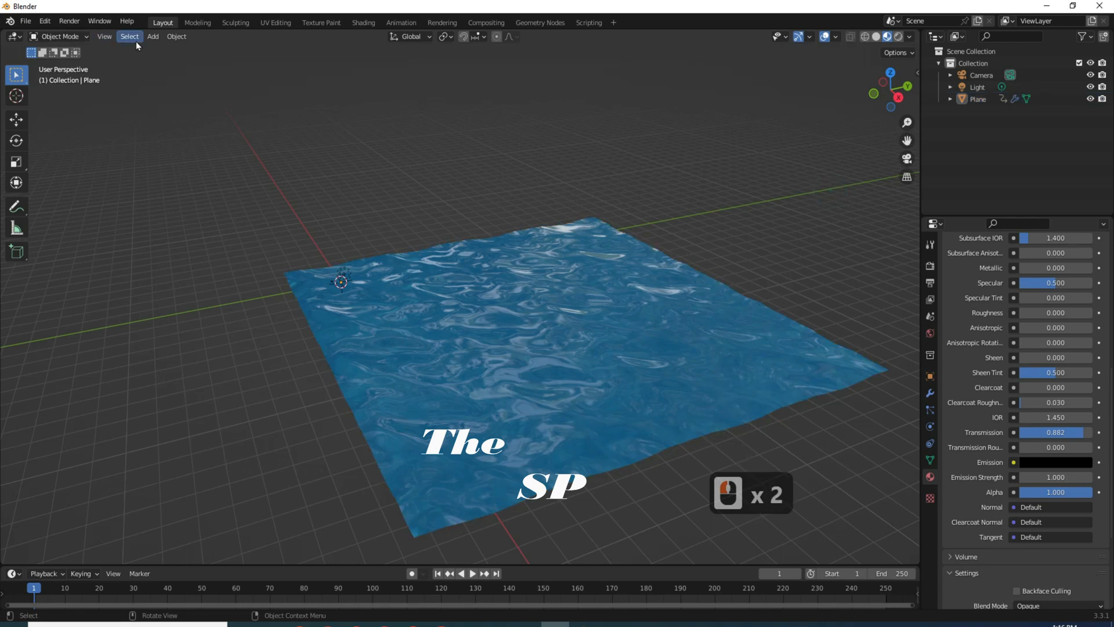
{"action": "left_click", "coordinate": [153, 36]}
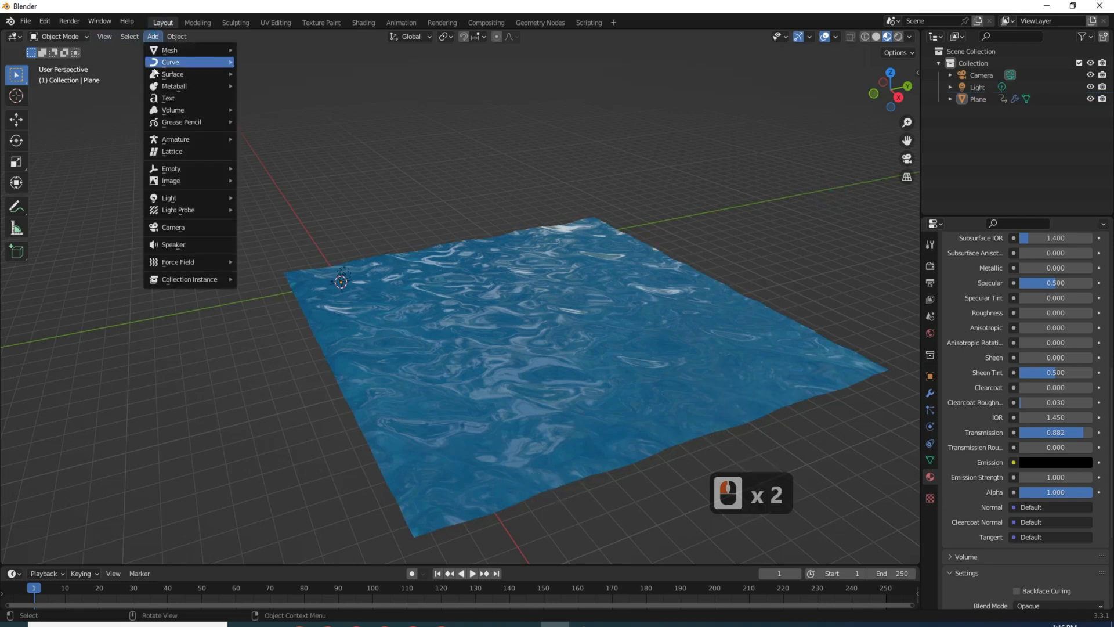
{"action": "left_click", "coordinate": [170, 98]}
{"action": "scroll", "coordinate": [312, 255], "scroll_direction": "up", "scroll_amount": 4}
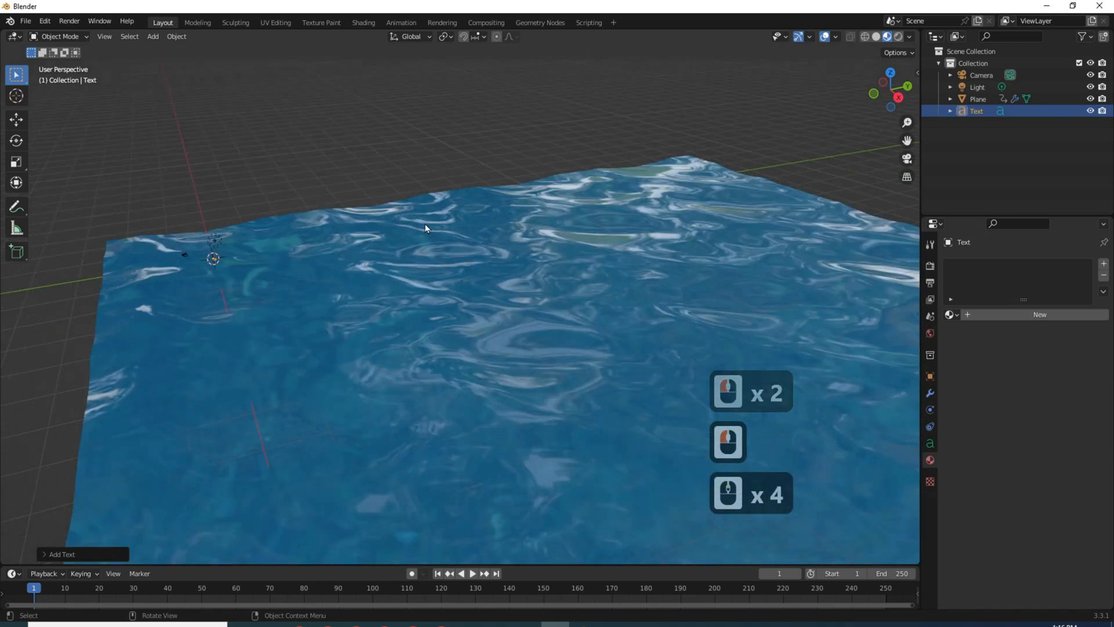
{"action": "left_click", "coordinate": [1090, 99]}
Open the text object for editing and delete its default text.
{"action": "middle_click_drag", "start_coordinate": [173, 265], "coordinate": [779, 145]}
{"action": "left_click_drag", "start_coordinate": [908, 140], "coordinate": [528, 225]}
{"action": "scroll", "coordinate": [528, 230], "scroll_direction": "up", "scroll_amount": 5}
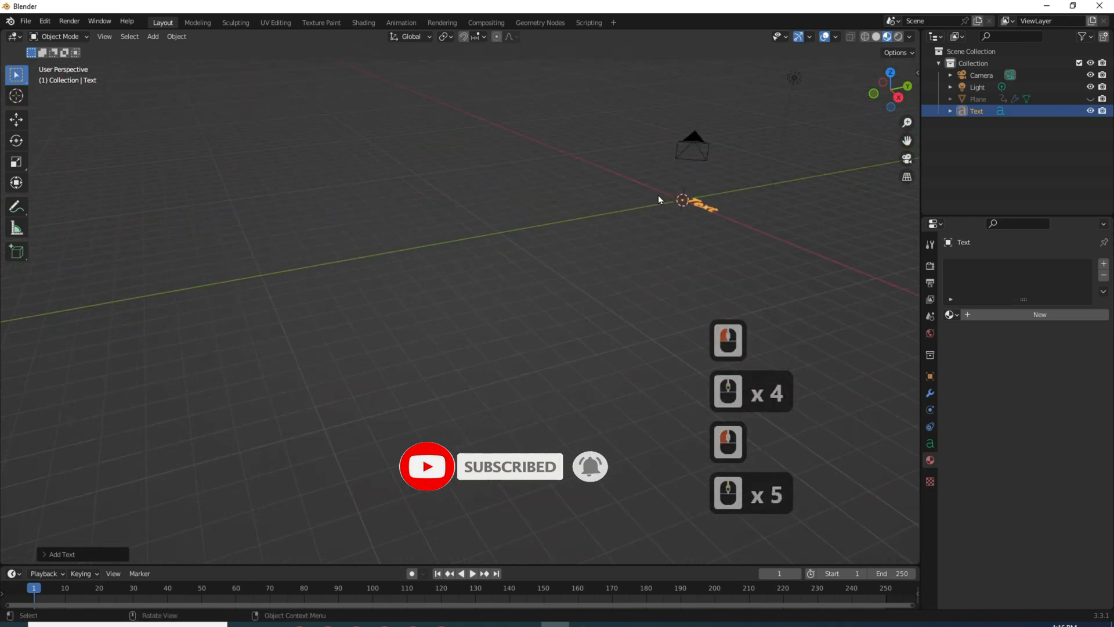
{"action": "middle_click_drag", "start_coordinate": [696, 174], "coordinate": [804, 191]}
{"action": "scroll", "coordinate": [539, 426], "scroll_direction": "up", "scroll_amount": 5}
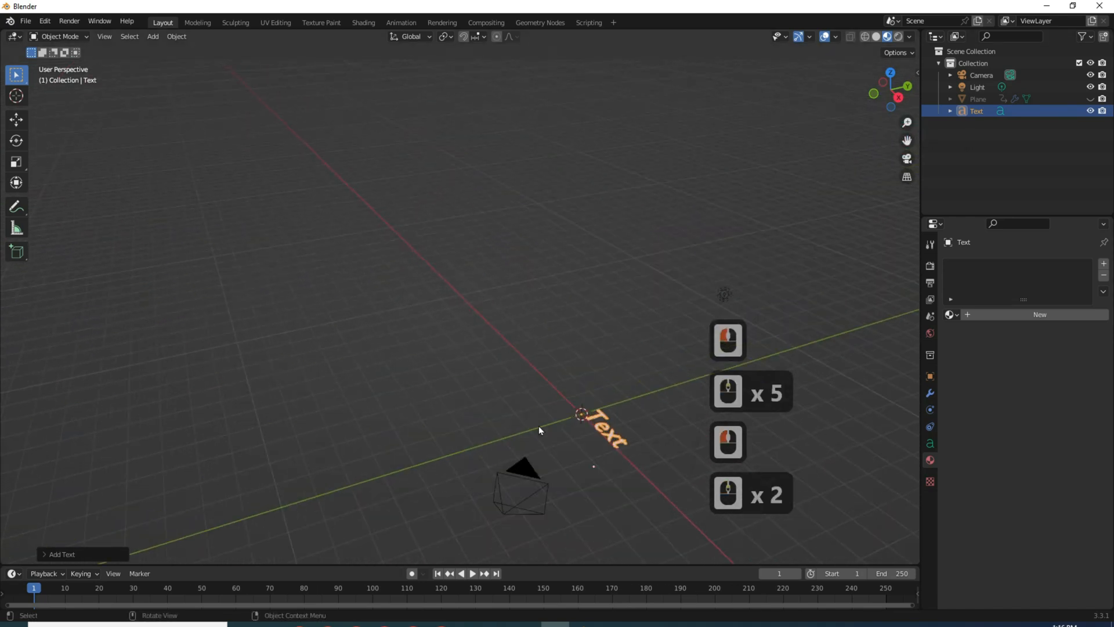
{"action": "scroll", "coordinate": [555, 420], "scroll_direction": "down", "scroll_amount": 3}
{"action": "left_click", "coordinate": [601, 418]}
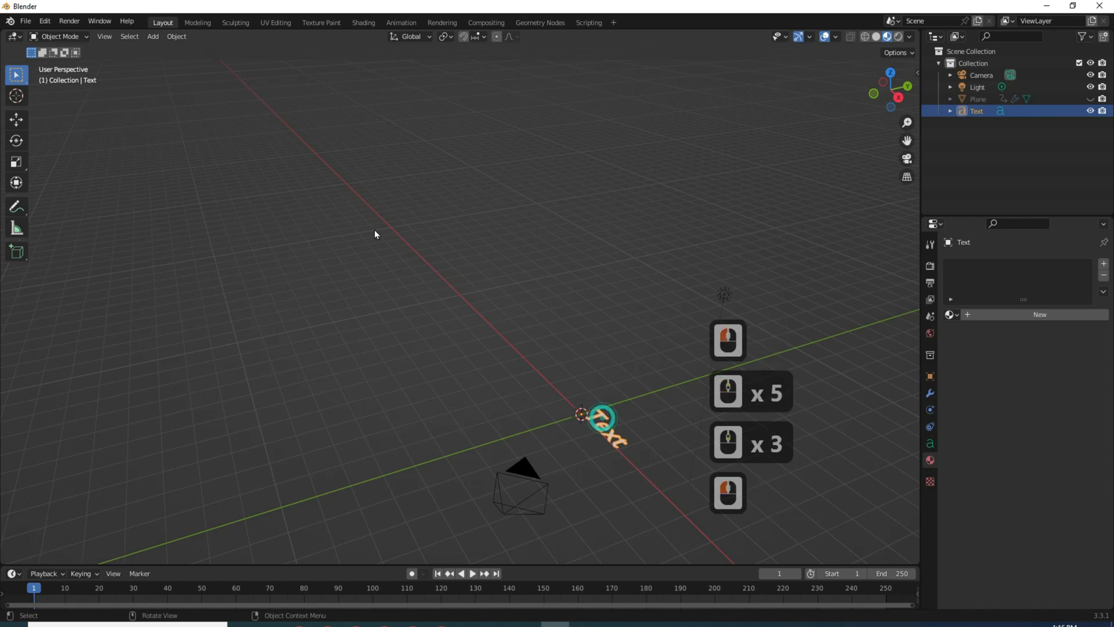
{"action": "left_click", "coordinate": [57, 37]}
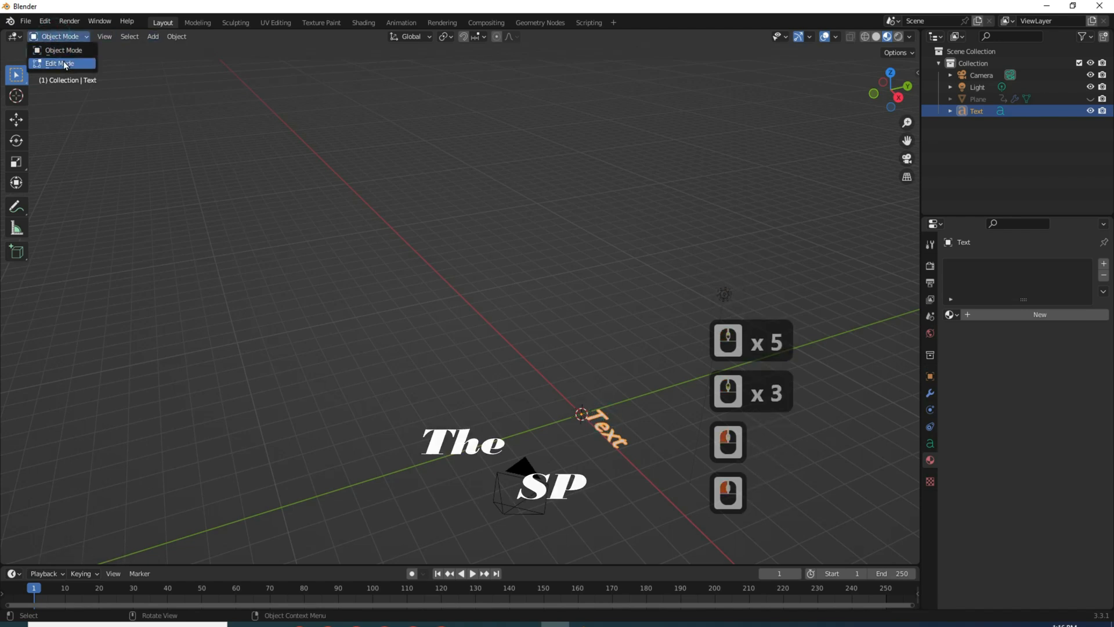
{"action": "left_click", "coordinate": [64, 60]}
{"action": "key", "text": "BackSpace"}
{"action": "key", "text": "BackSpace"}
{"action": "key", "text": "BackSpace"}
{"action": "key", "text": "BackSpace"}
{"action": "key", "text": "BackSpace"}
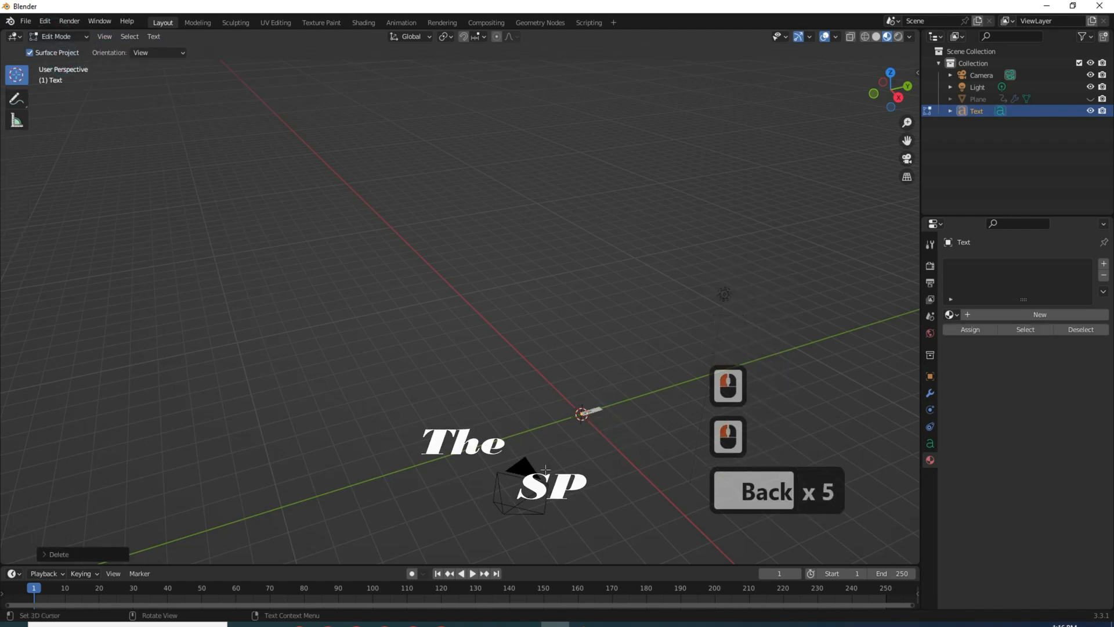
Enter "The" with "SP" on the line below as the text, and return to Object Mode.
{"action": "type", "text": "T"}
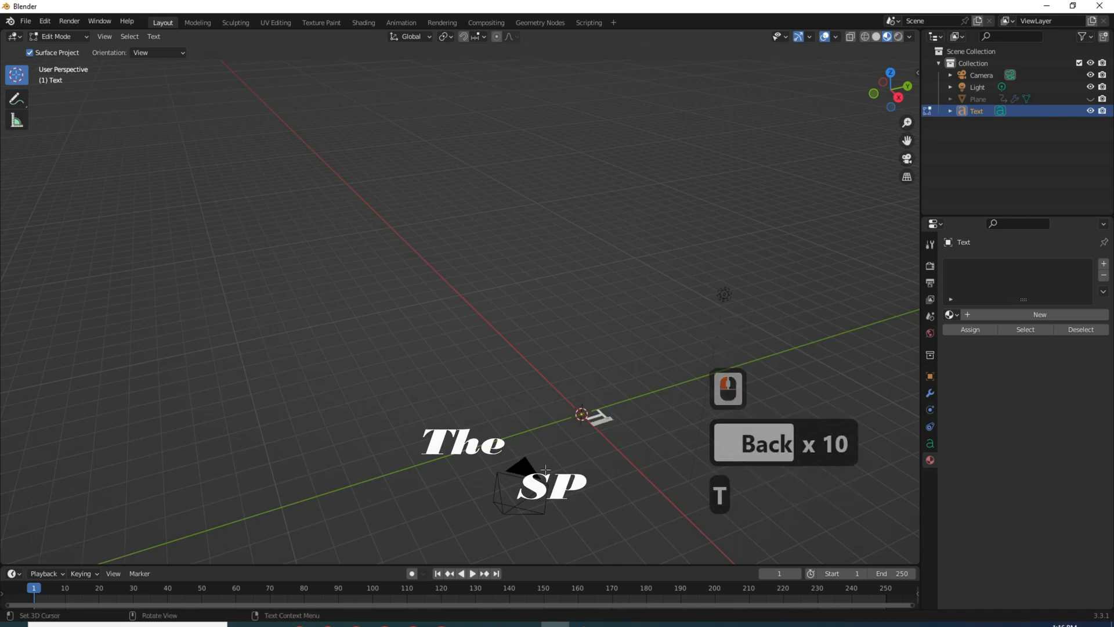
{"action": "type", "text": "he"}
{"action": "key", "text": "Return"}
{"action": "key", "text": "Return"}
{"action": "key", "text": "Return"}
{"action": "key", "text": "Return"}
{"action": "key", "text": "Return"}
{"action": "key", "text": "Return"}
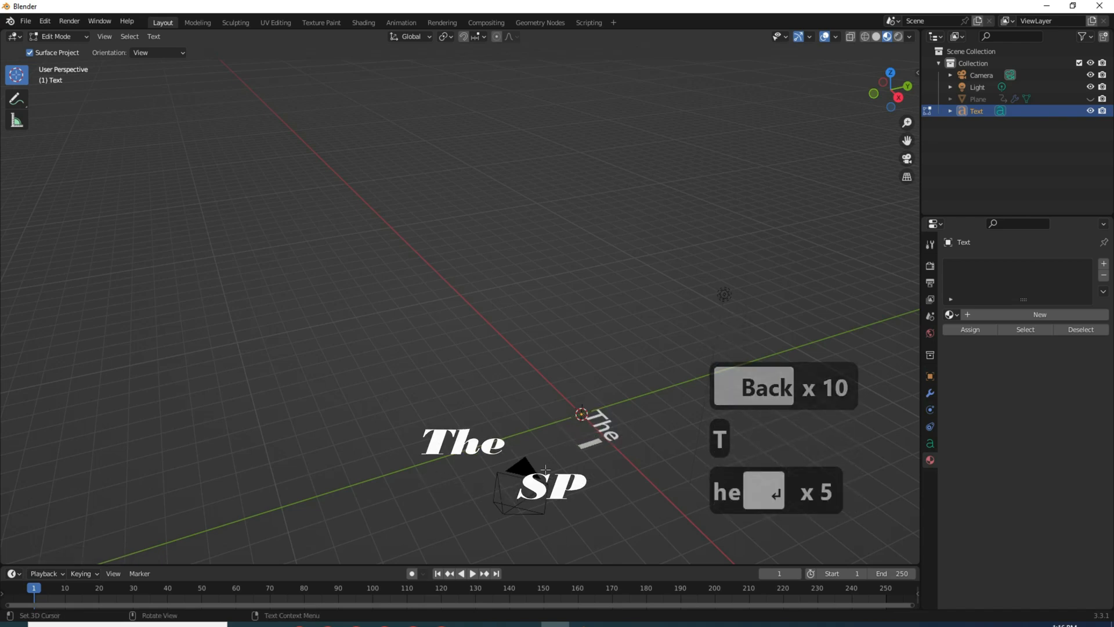
{"action": "type", "text": "SP"}
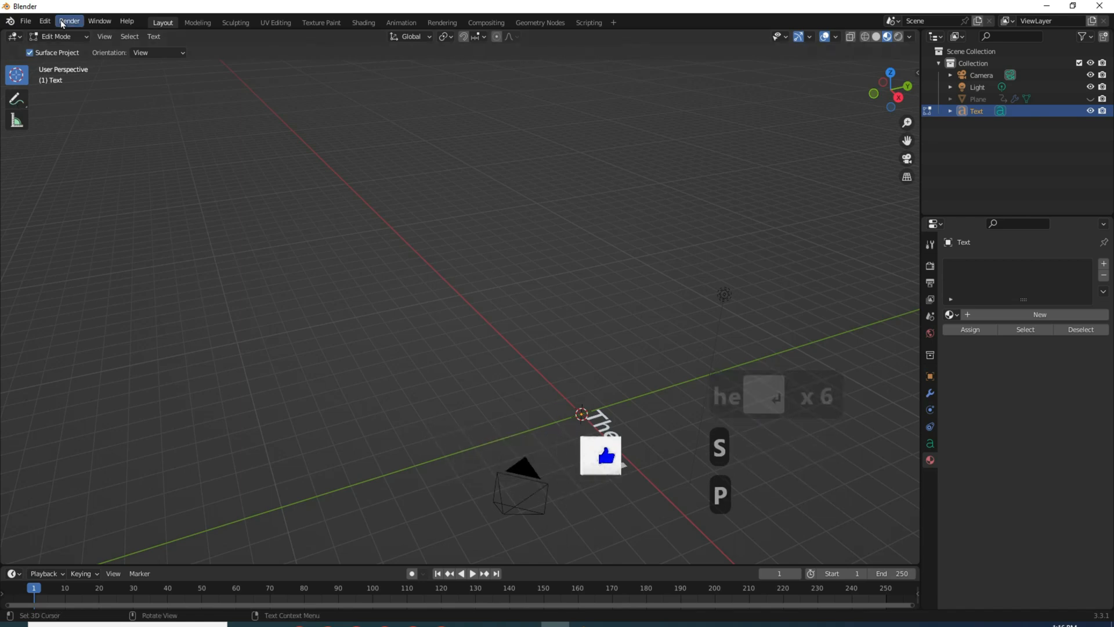
{"action": "left_click", "coordinate": [55, 36]}
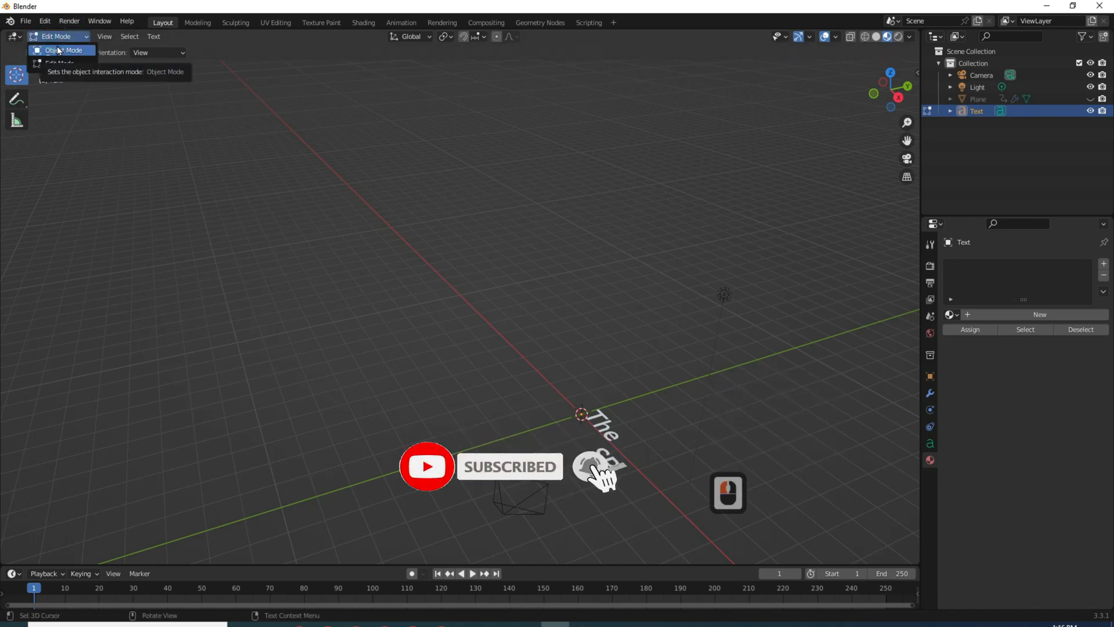
{"action": "left_click", "coordinate": [58, 50]}
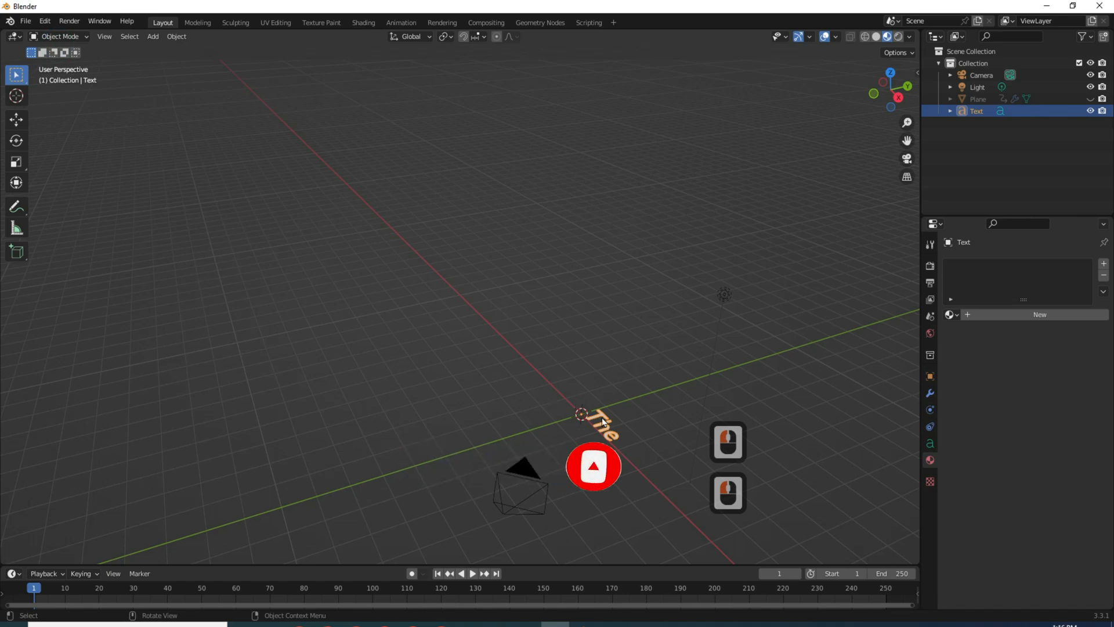
Set both the horizontal and vertical alignment of the text to Center.
{"action": "left_click", "coordinate": [930, 445]}
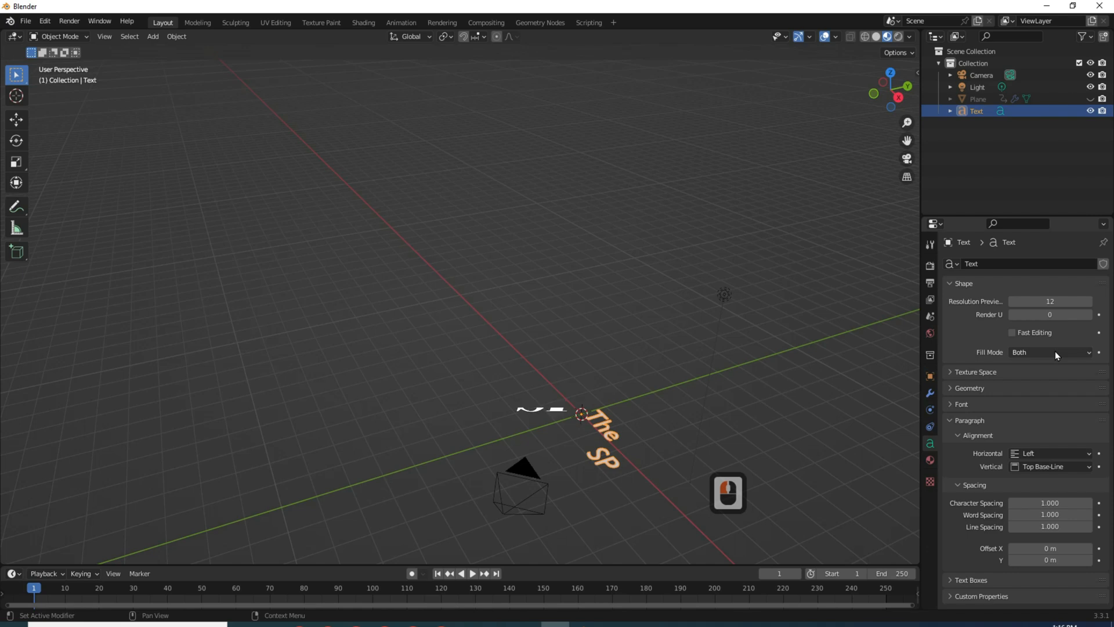
{"action": "left_click", "coordinate": [1046, 454]}
{"action": "left_click", "coordinate": [1041, 479]}
{"action": "left_click", "coordinate": [1039, 466]}
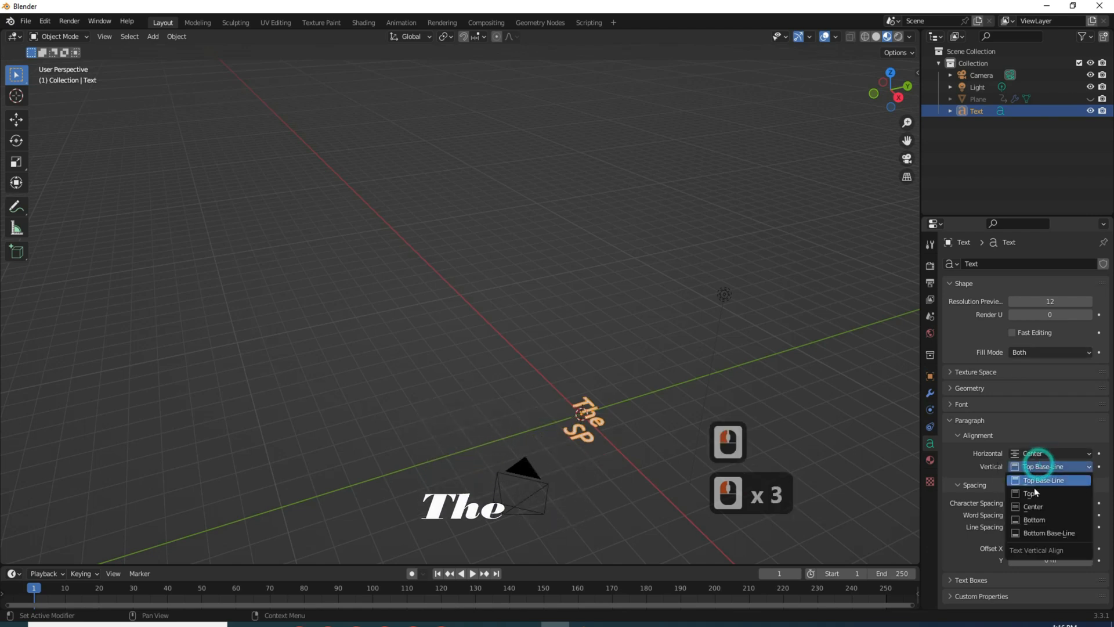
{"action": "left_click", "coordinate": [1033, 507]}
Extrude the text by 0.19 m to give it thickness.
{"action": "left_click", "coordinate": [994, 388]}
{"action": "mouse_move", "coordinate": [1043, 416]}
{"action": "left_mouse_down"}
{"action": "mouse_move", "coordinate": [1062, 417]}
{"action": "mouse_move", "coordinate": [1052, 419]}
{"action": "left_mouse_up"}
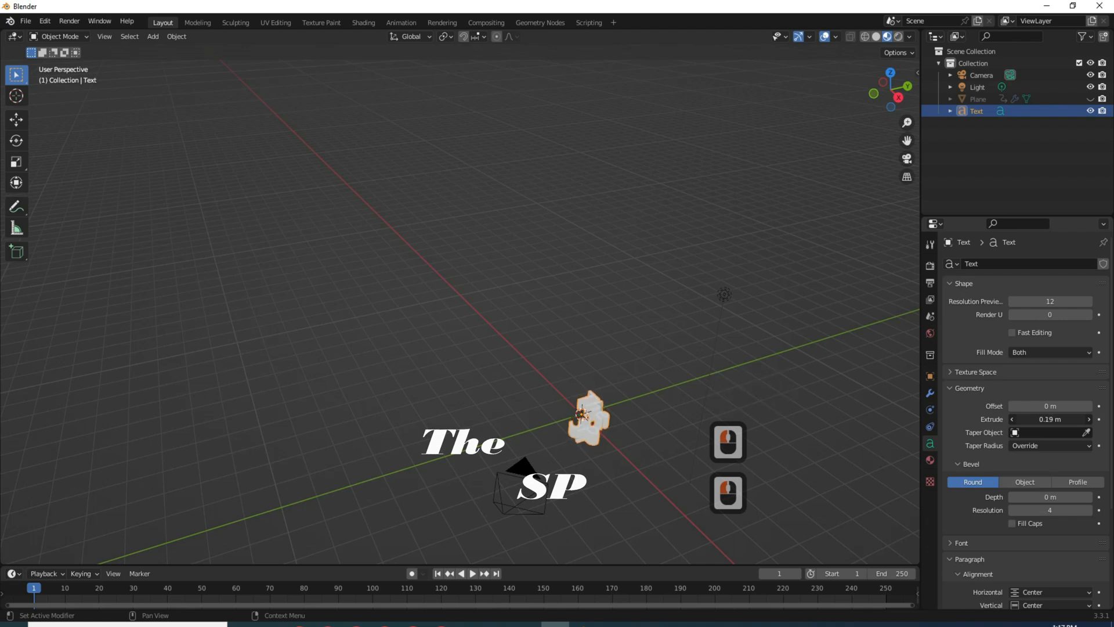
{"action": "scroll", "coordinate": [677, 455], "scroll_direction": "up", "scroll_amount": 2}
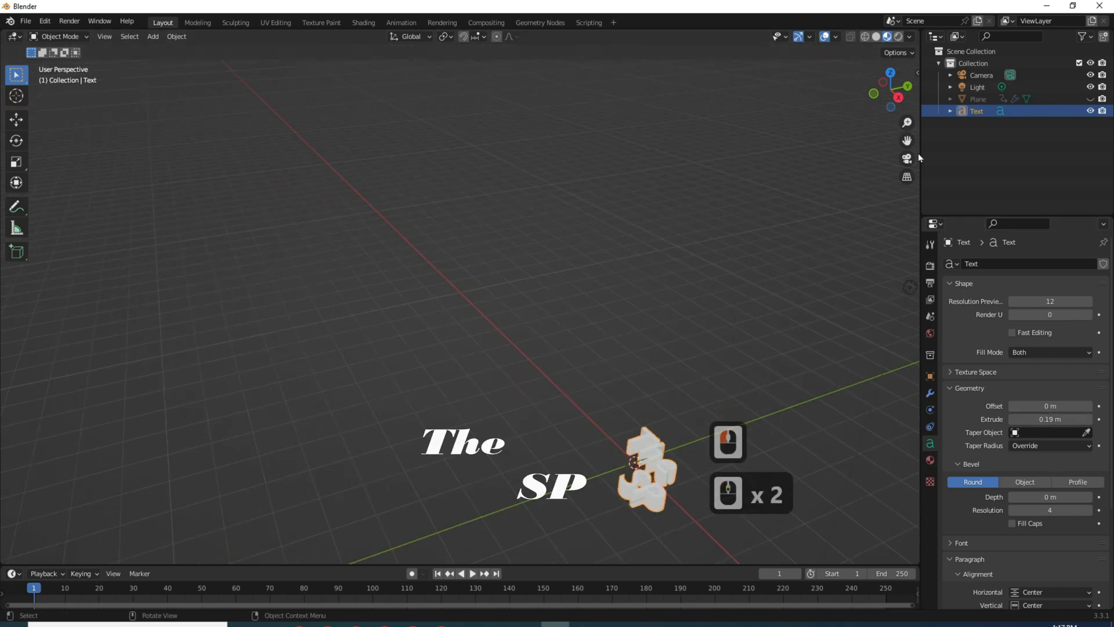
{"action": "left_click_drag", "start_coordinate": [907, 140], "coordinate": [887, 37]}
{"action": "scroll", "coordinate": [666, 354], "scroll_direction": "up", "scroll_amount": 2}
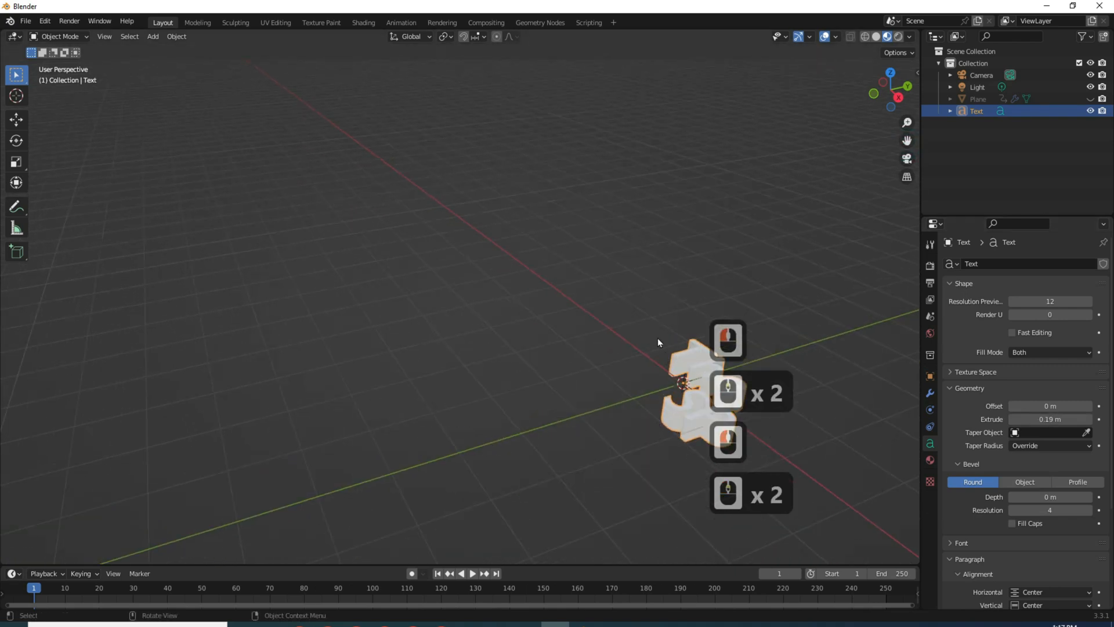
{"action": "scroll", "coordinate": [657, 338], "scroll_direction": "down", "scroll_amount": 1}
Create a new material on the text with a bright red base color, about saturation 0.991 and value 1.000.
{"action": "left_click", "coordinate": [931, 461]}
{"action": "left_click", "coordinate": [1042, 314]}
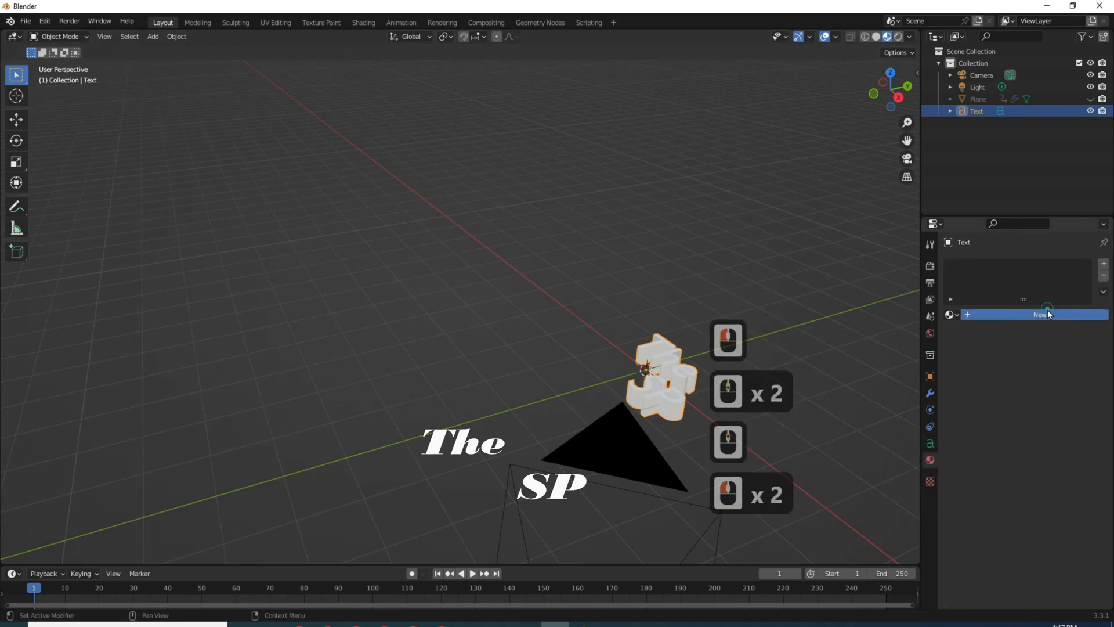
{"action": "left_click", "coordinate": [1074, 443]}
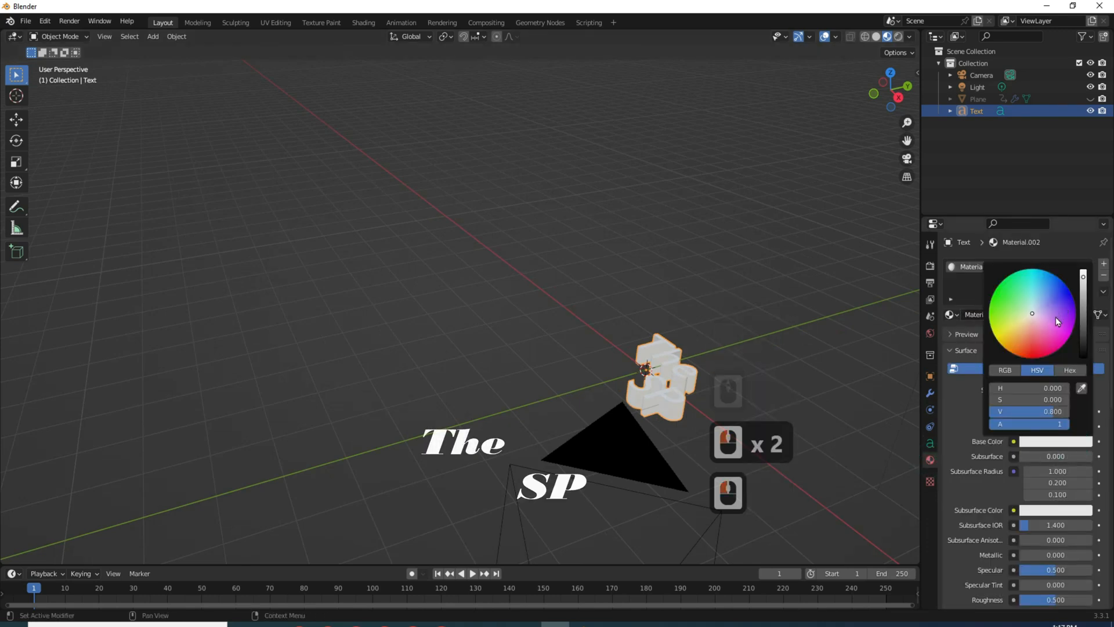
{"action": "left_click", "coordinate": [1032, 354]}
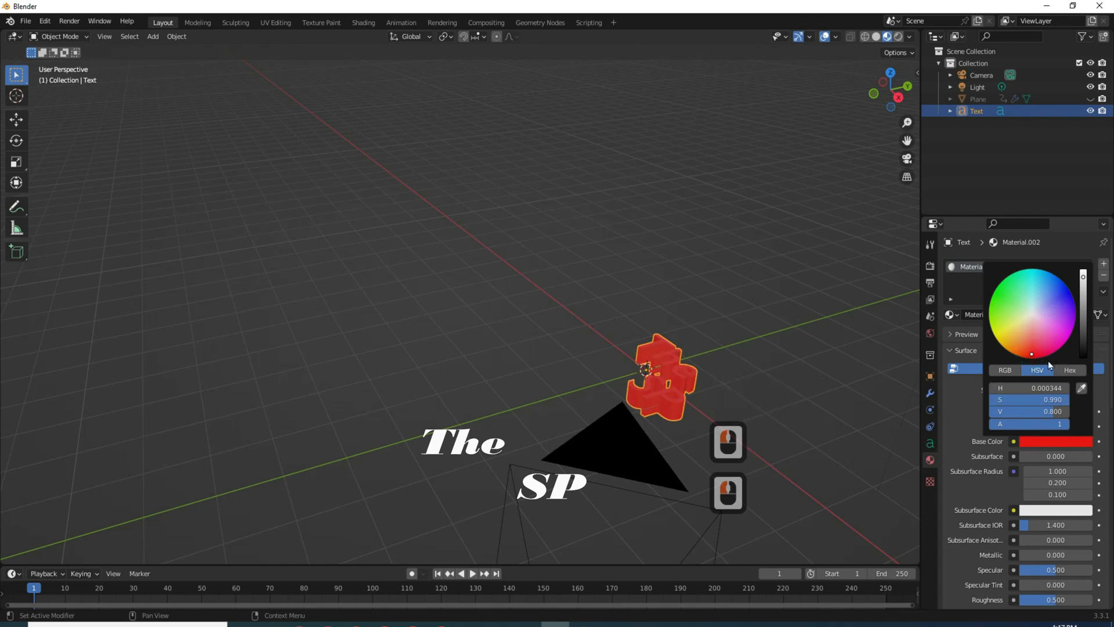
{"action": "left_click", "coordinate": [1084, 273]}
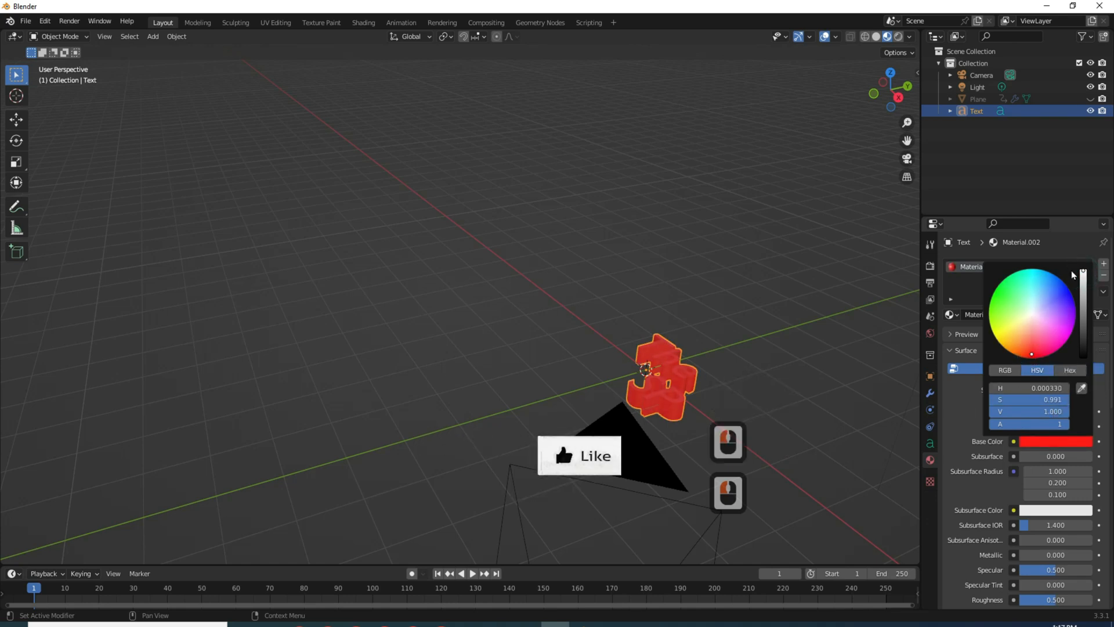
{"action": "left_click", "coordinate": [952, 419]}
Lower the red text material's roughness to about 0.311 and raise its transmission to about 0.780.
{"action": "scroll", "coordinate": [997, 428], "scroll_direction": "down", "scroll_amount": 7}
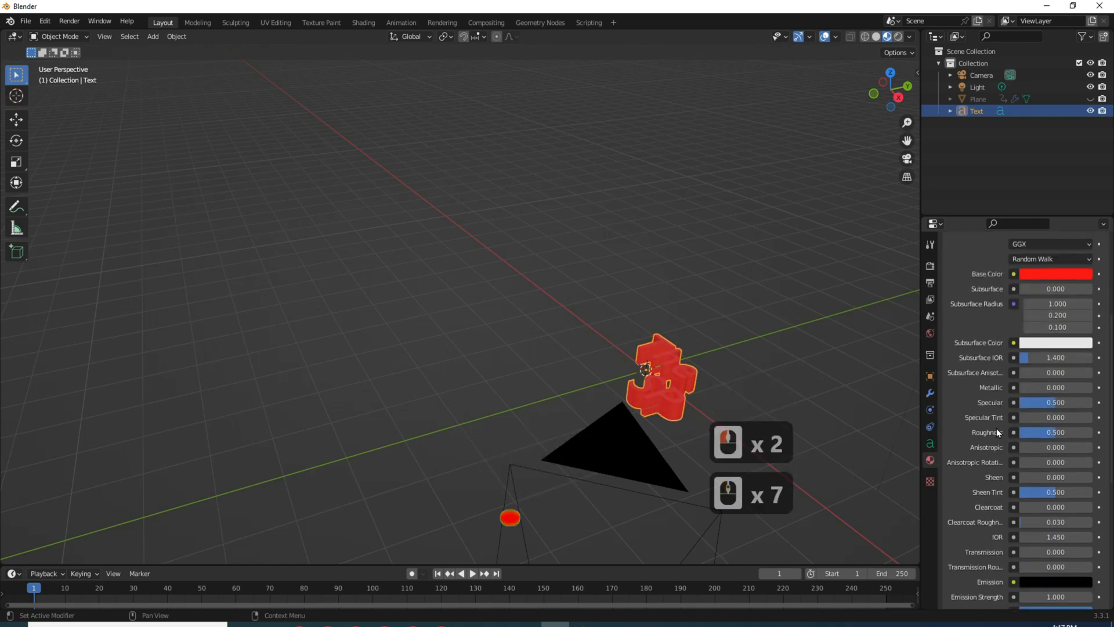
{"action": "left_click_drag", "start_coordinate": [1051, 433], "coordinate": [1087, 456]}
{"action": "scroll", "coordinate": [1011, 467], "scroll_direction": "down", "scroll_amount": 4}
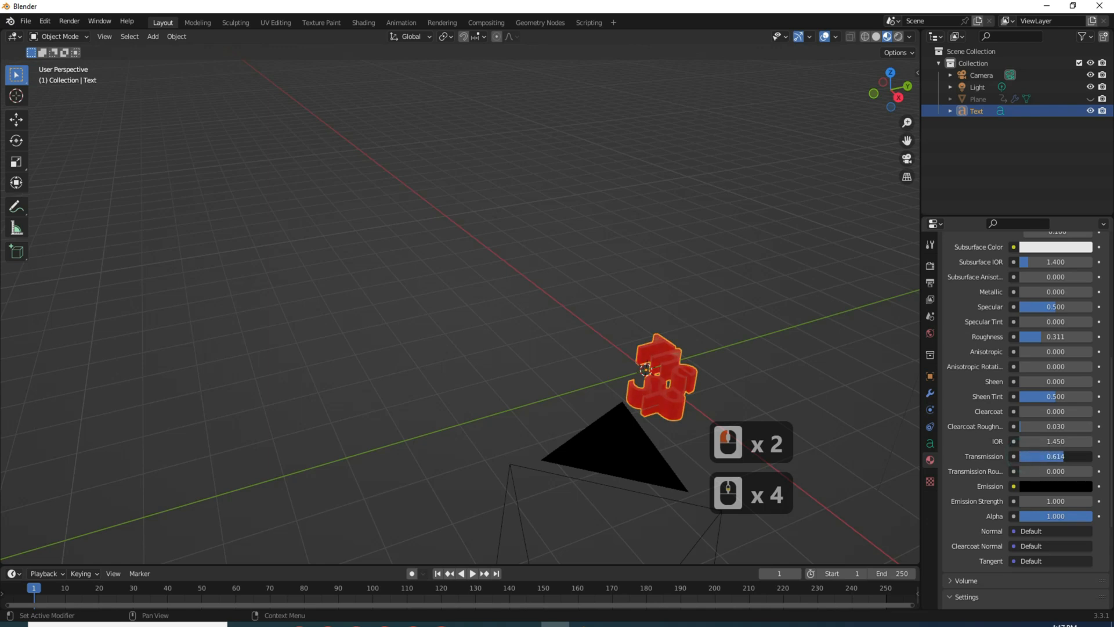
{"action": "left_click", "coordinate": [969, 423]}
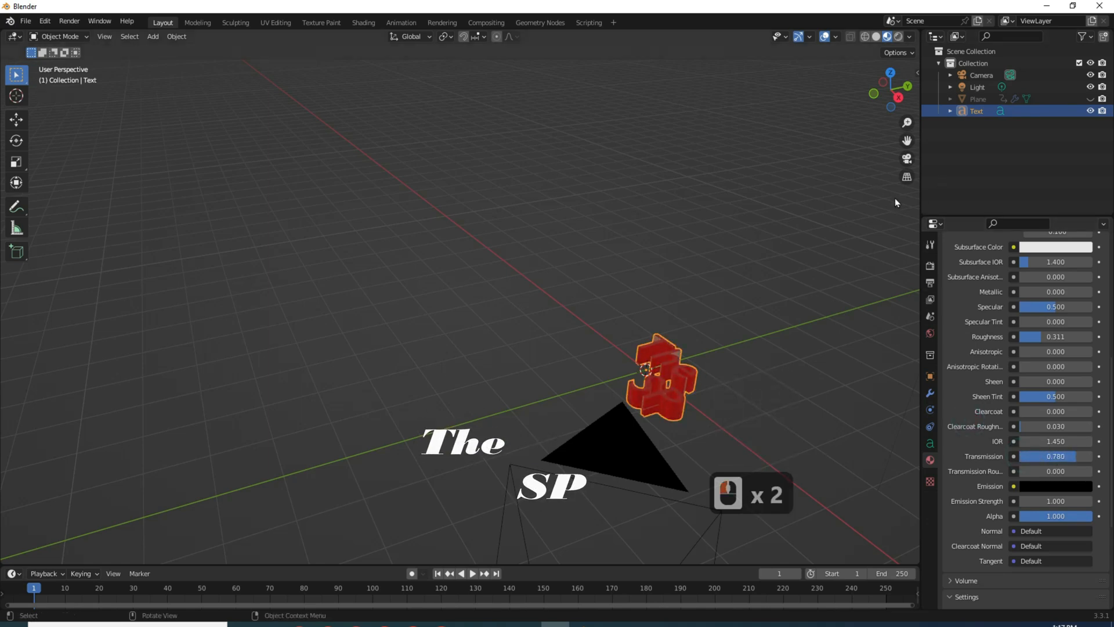
Convert the text object to a mesh.
{"action": "left_click", "coordinate": [678, 369]}
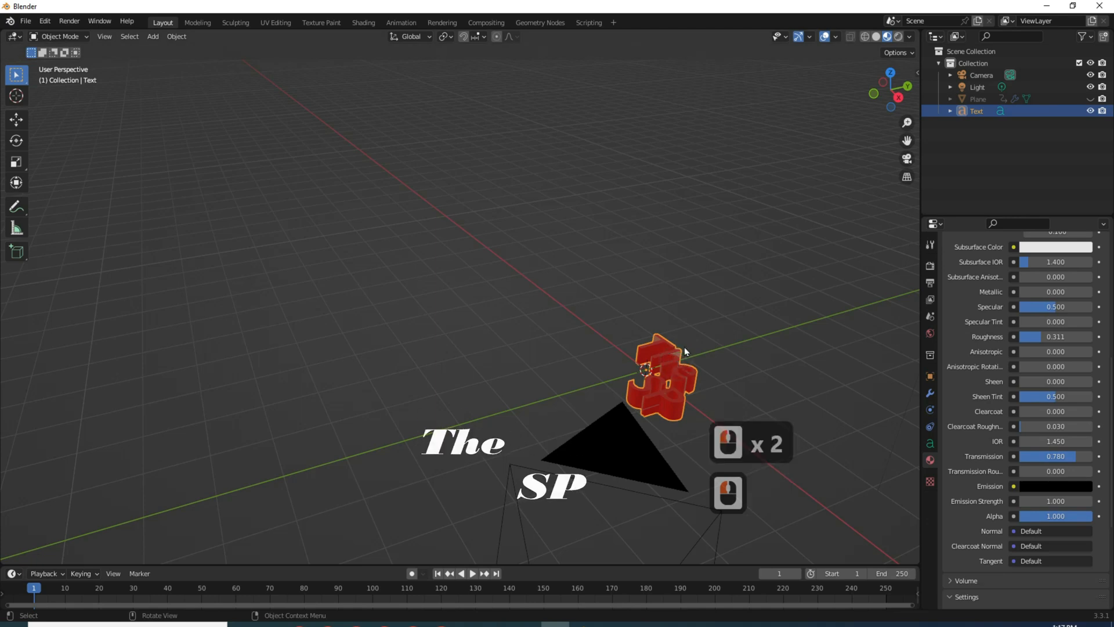
{"action": "left_click", "coordinate": [172, 37]}
{"action": "mouse_move", "coordinate": [215, 389]}
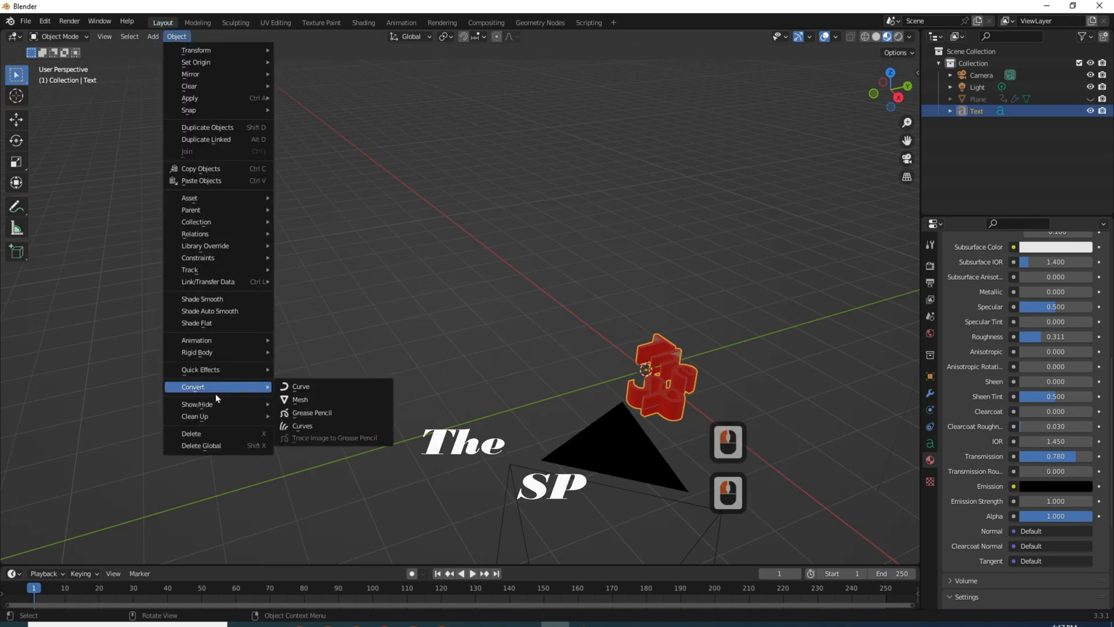
{"action": "left_click", "coordinate": [314, 399]}
Select the whole text mesh in Edit Mode using see-through wireframe display and subdivide it with 6 cuts.
{"action": "left_click", "coordinate": [61, 36]}
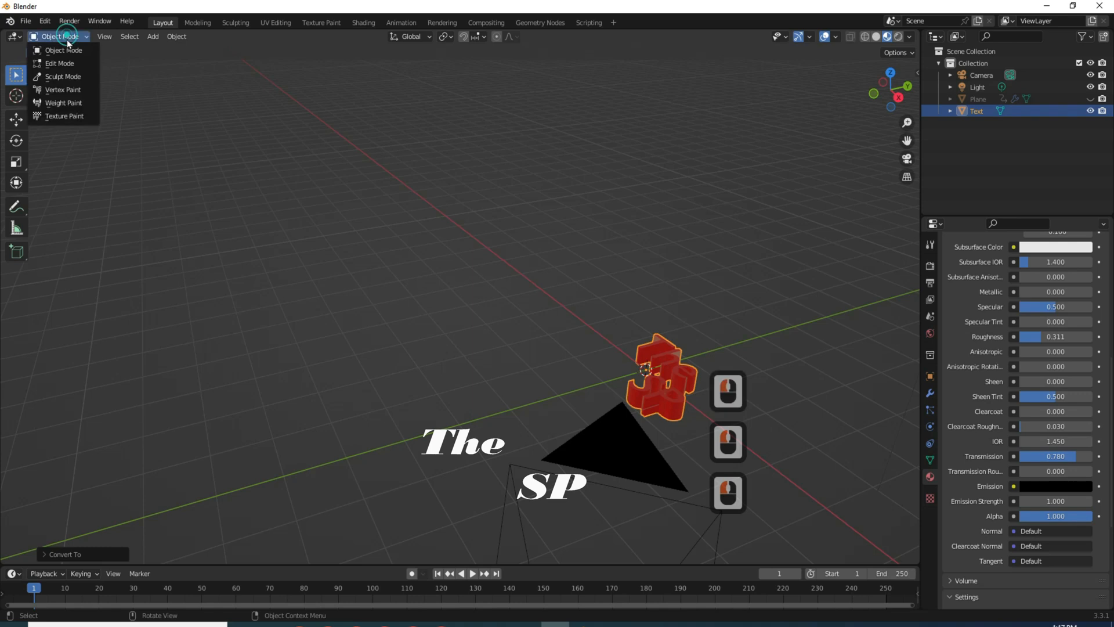
{"action": "left_click", "coordinate": [68, 64]}
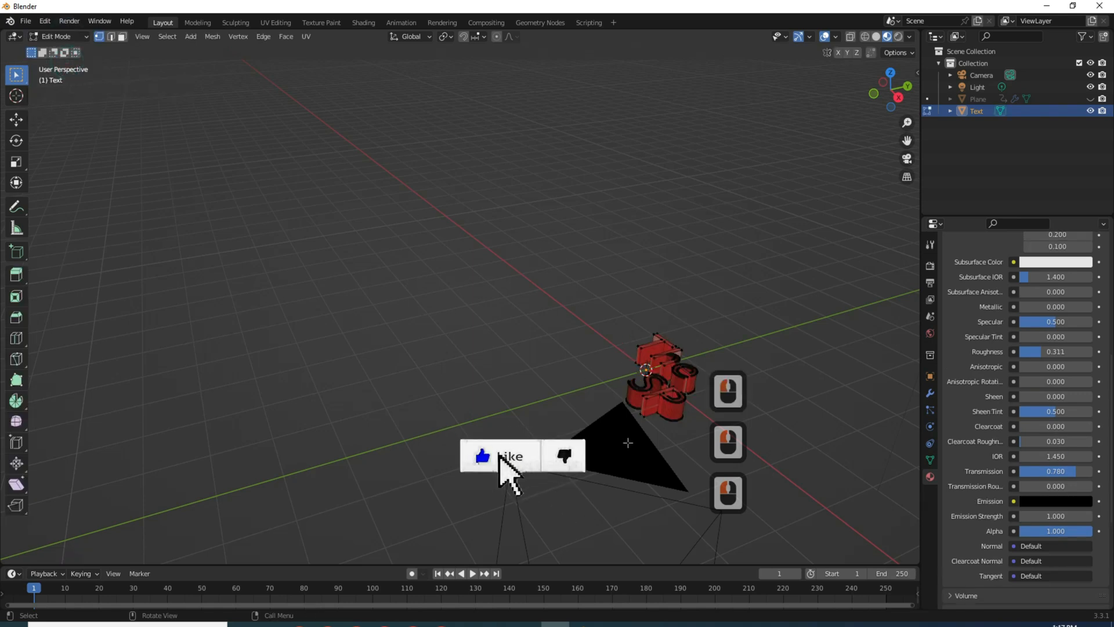
{"action": "scroll", "coordinate": [703, 348], "scroll_direction": "up", "scroll_amount": 2}
{"action": "left_click_drag", "start_coordinate": [627, 258], "coordinate": [815, 499]}
{"action": "left_click", "coordinate": [851, 38]}
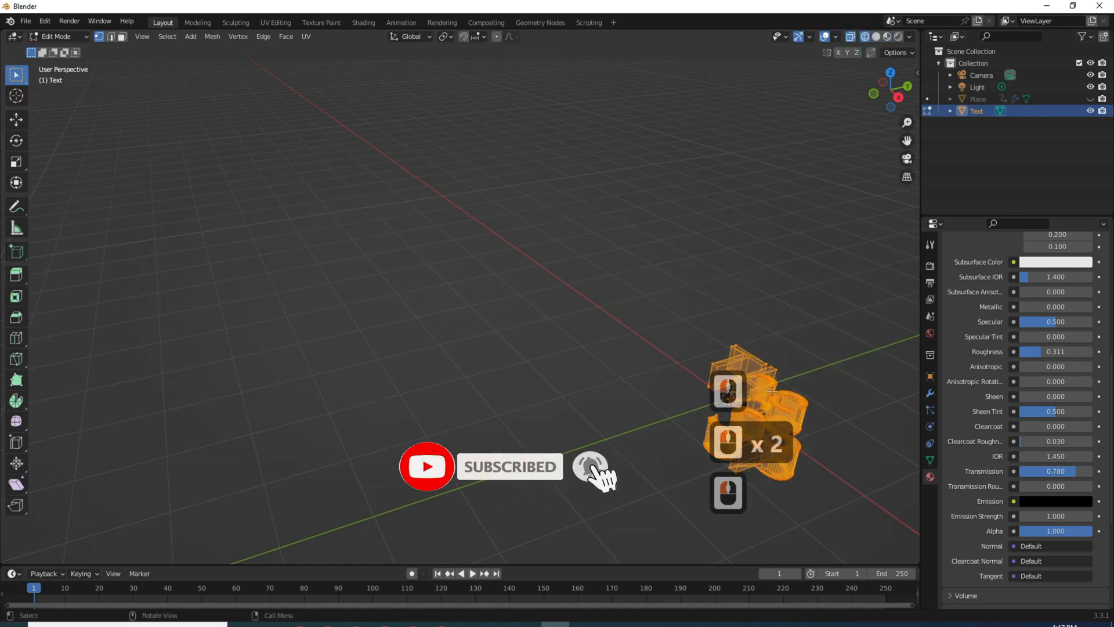
{"action": "right_click", "coordinate": [736, 355]}
{"action": "left_click", "coordinate": [736, 358]}
{"action": "left_click", "coordinate": [67, 552]}
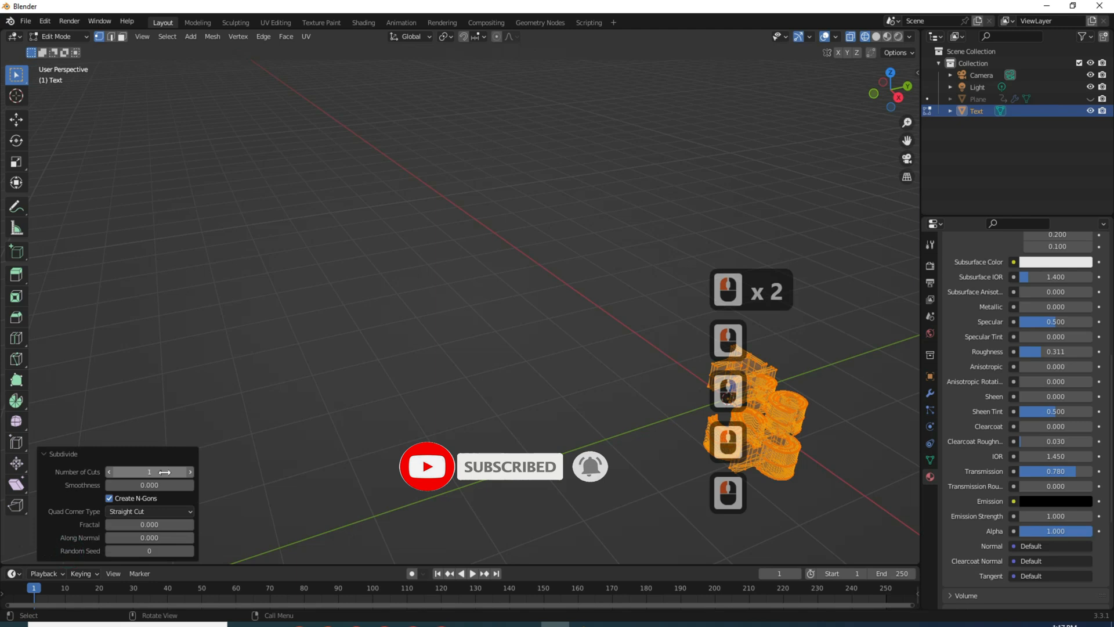
{"action": "left_click", "coordinate": [191, 472]}
{"action": "left_click", "coordinate": [192, 471]}
{"action": "left_click", "coordinate": [191, 472]}
{"action": "left_click", "coordinate": [191, 471]}
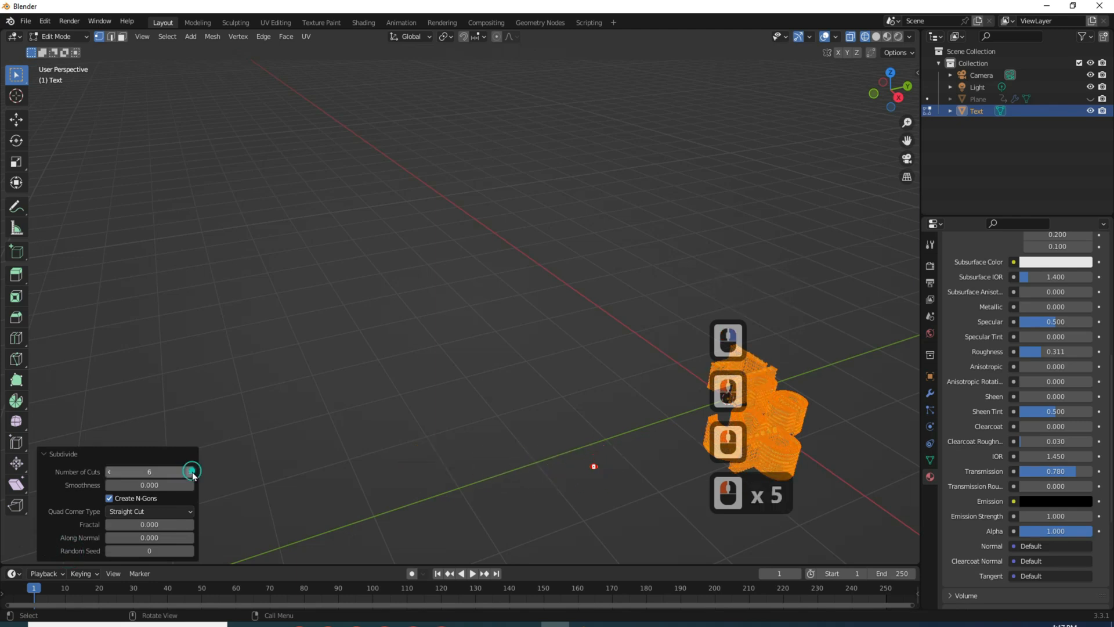
{"action": "double_click", "coordinate": [253, 408]}
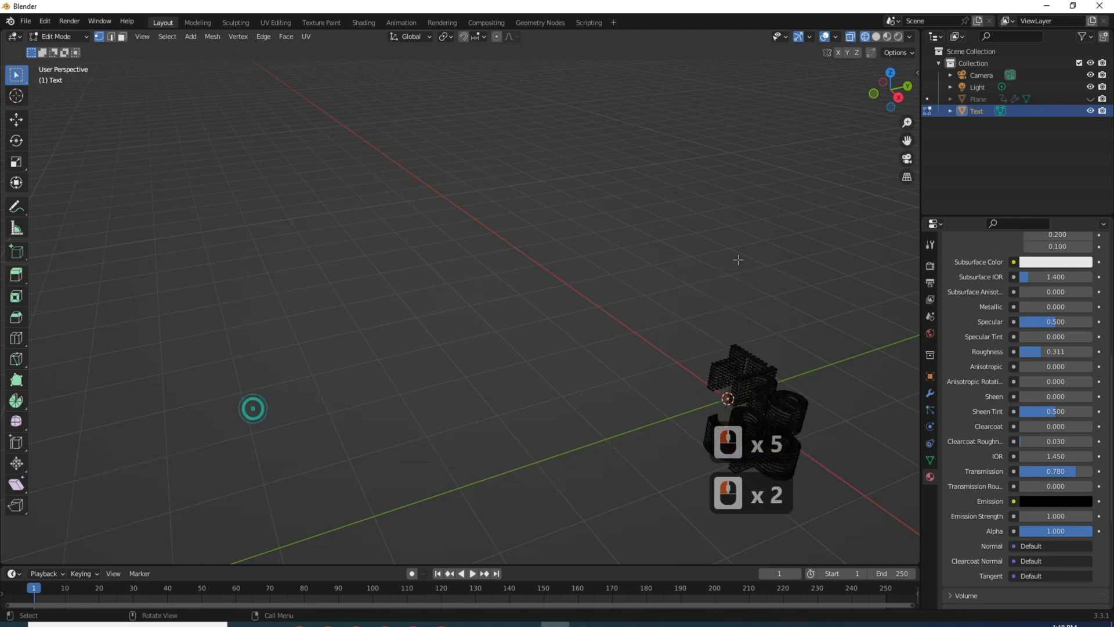
Return to Object Mode with solid viewport shading and X-ray turned off.
{"action": "left_click", "coordinate": [877, 37]}
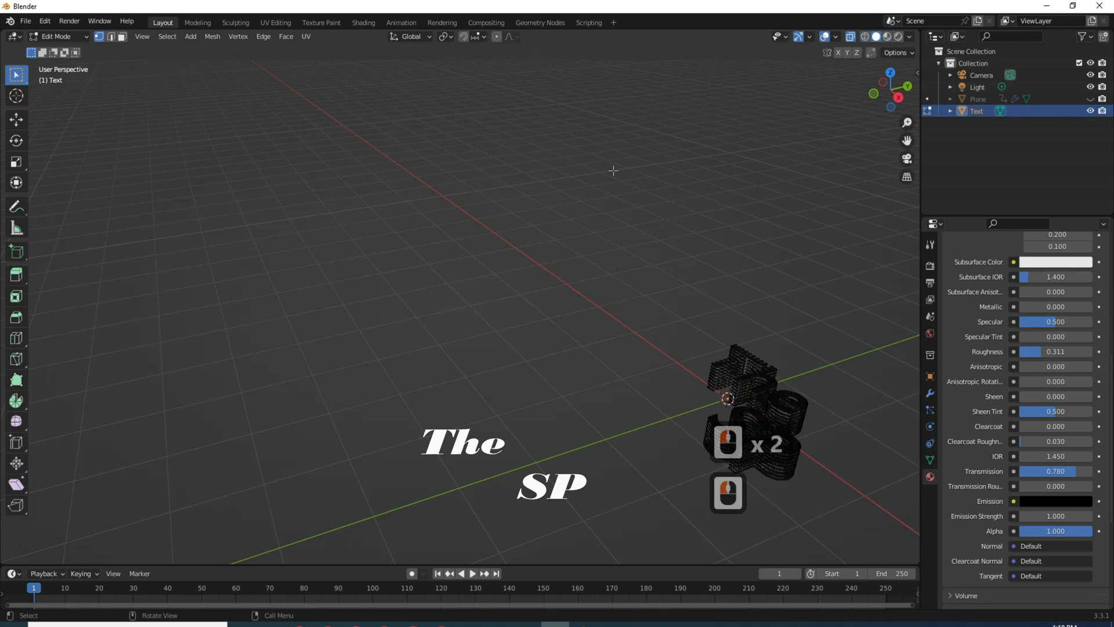
{"action": "left_click", "coordinate": [58, 37]}
{"action": "left_click", "coordinate": [62, 50]}
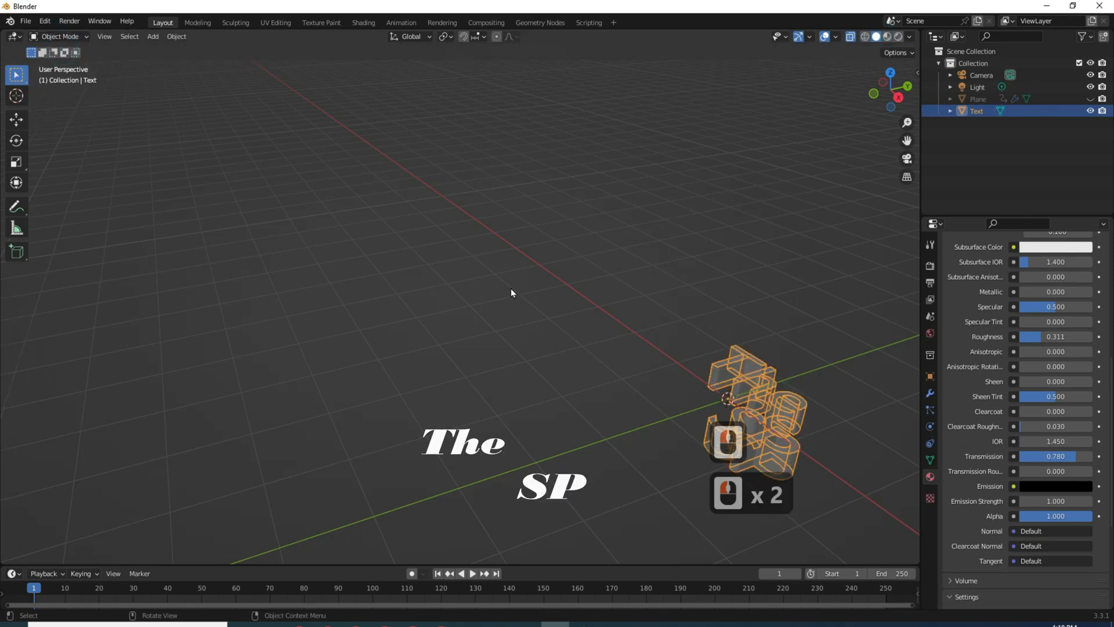
{"action": "left_click", "coordinate": [851, 37]}
Unhide the ocean plane, show the viewport in Material Preview shading, and select the plane.
{"action": "middle_click_drag", "start_coordinate": [635, 244], "coordinate": [607, 244], "text": "shift"}
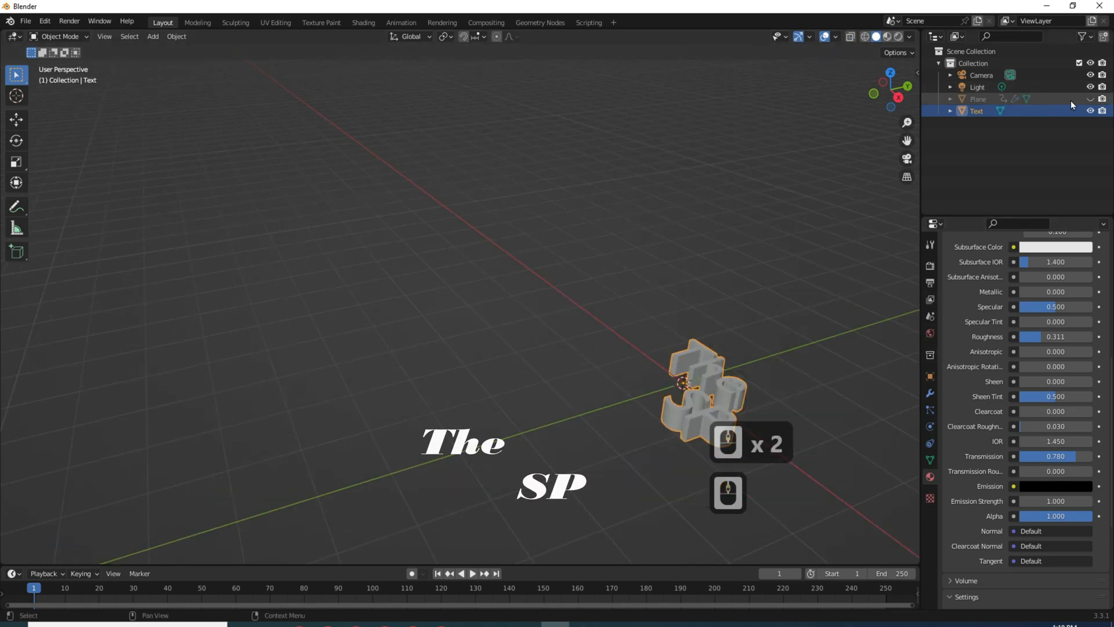
{"action": "left_click", "coordinate": [1090, 99]}
{"action": "middle_click_drag", "start_coordinate": [649, 278], "coordinate": [581, 253], "text": "shift"}
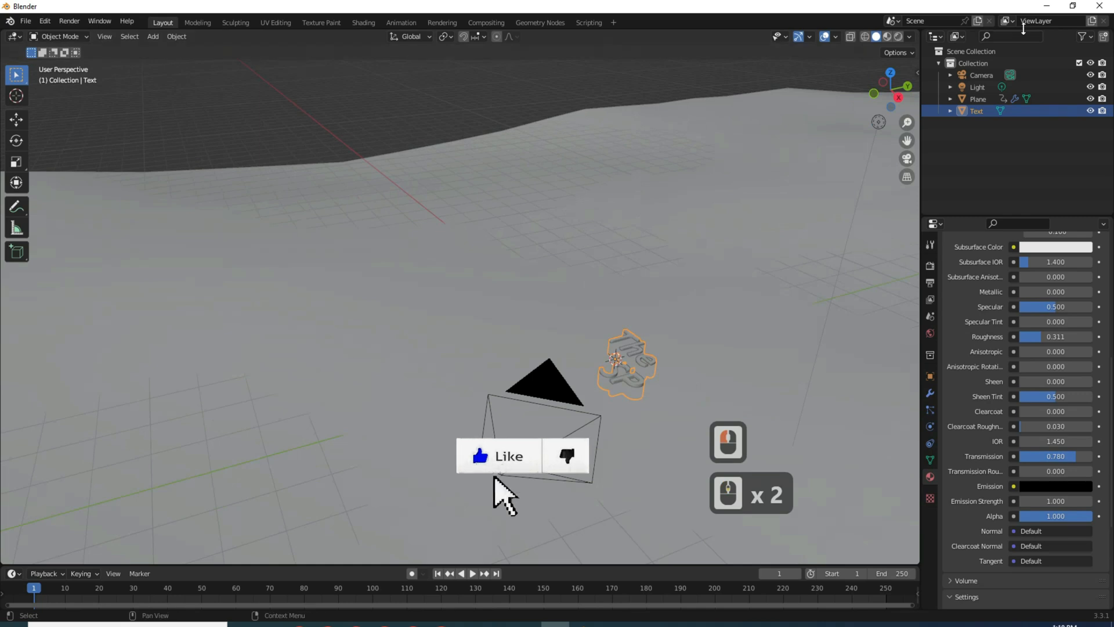
{"action": "left_click", "coordinate": [886, 36]}
{"action": "left_click", "coordinate": [632, 348]}
{"action": "left_click", "coordinate": [639, 372]}
{"action": "left_click", "coordinate": [551, 420]}
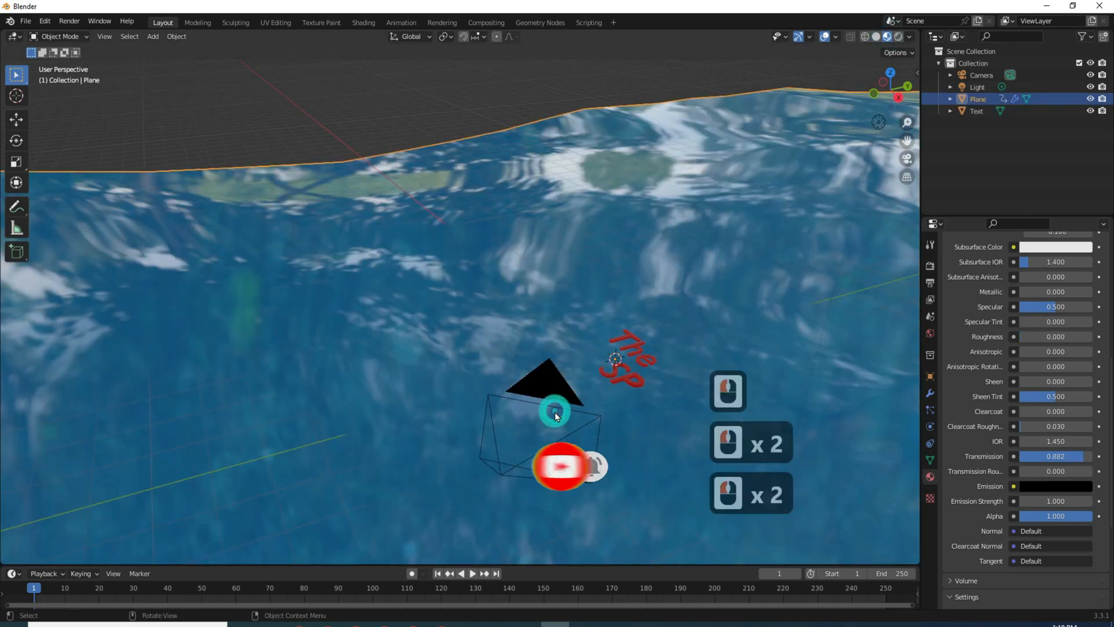
Scale the red text mesh up uniformly by about 20.35 so it stands large on the ocean.
{"action": "scroll", "coordinate": [524, 336], "scroll_direction": "down", "scroll_amount": 2}
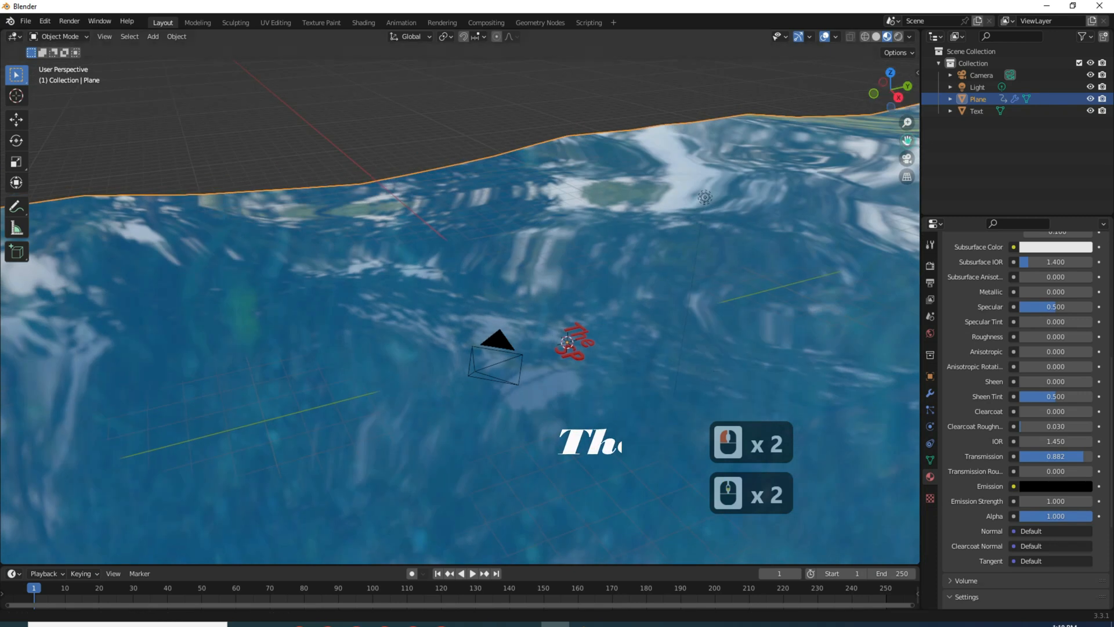
{"action": "left_click_drag", "start_coordinate": [907, 141], "coordinate": [712, 110]}
{"action": "scroll", "coordinate": [617, 274], "scroll_direction": "down", "scroll_amount": 3}
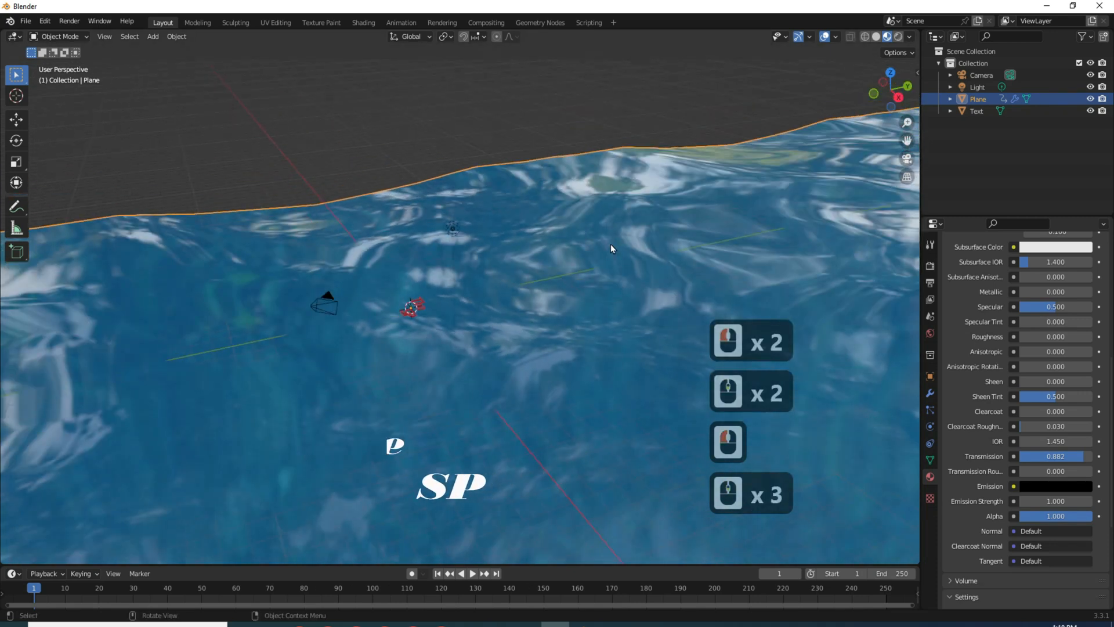
{"action": "left_click", "coordinate": [435, 310]}
{"action": "key", "text": "s"}
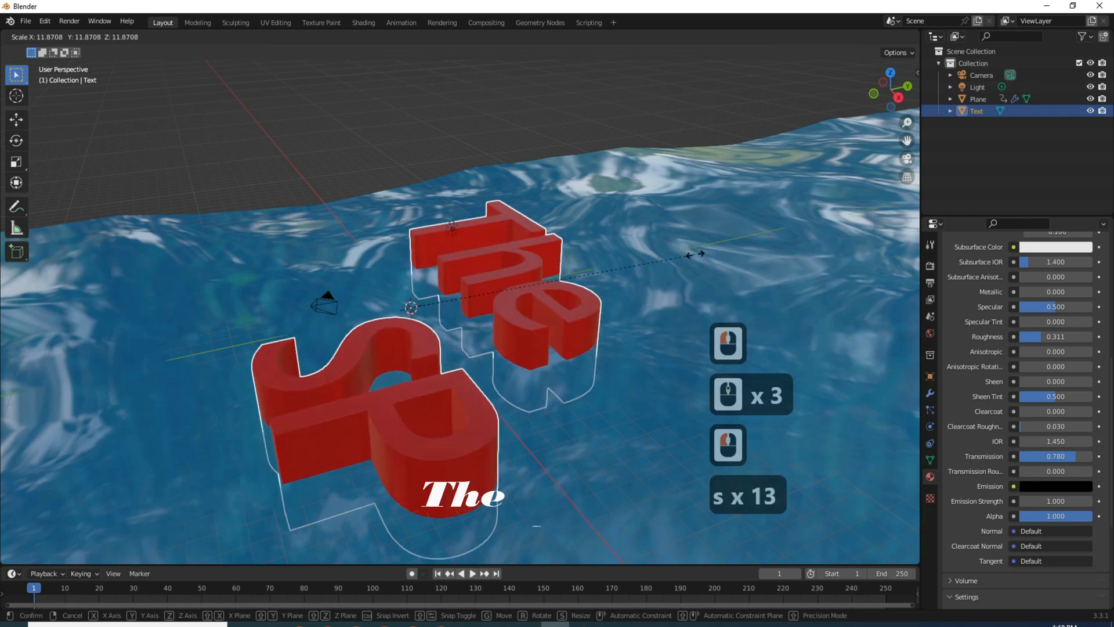
{"action": "left_click", "coordinate": [720, 280]}
Reposition the enlarged text over the ocean plane with the Move tool, finishing with a shift of about 28.4 m along X.
{"action": "scroll", "coordinate": [720, 276], "scroll_direction": "down", "scroll_amount": 5}
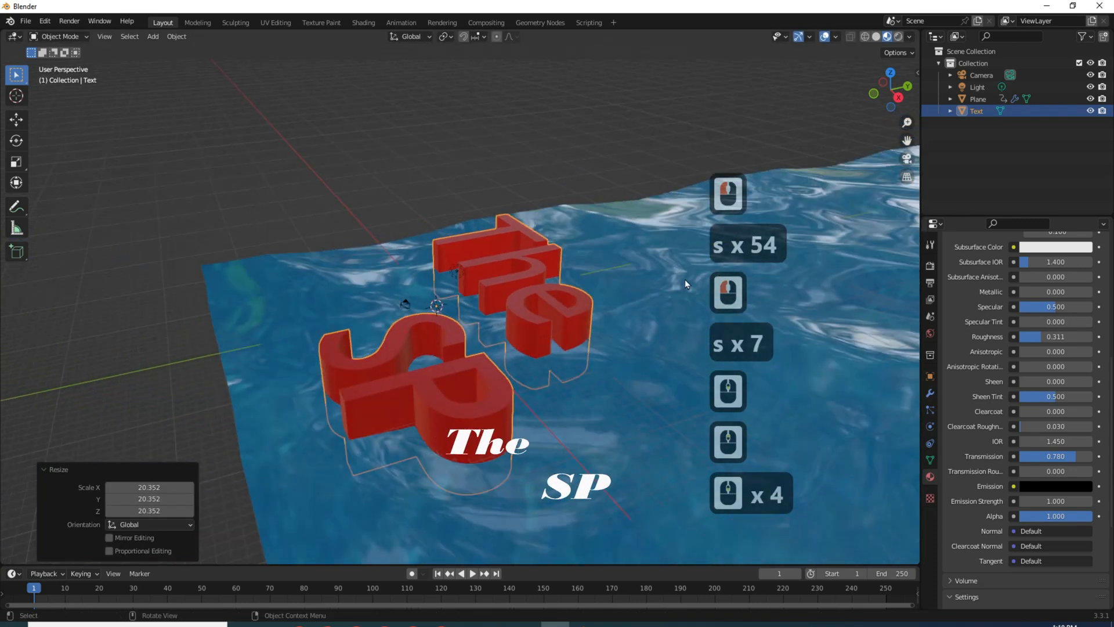
{"action": "left_click", "coordinate": [555, 315]}
{"action": "left_click", "coordinate": [16, 120]}
{"action": "left_click_drag", "start_coordinate": [455, 326], "coordinate": [562, 447]}
{"action": "left_click_drag", "start_coordinate": [584, 413], "coordinate": [826, 335]}
{"action": "left_click_drag", "start_coordinate": [892, 92], "coordinate": [942, 100]}
{"action": "middle_click_drag", "start_coordinate": [743, 176], "coordinate": [629, 361], "text": "shift"}
{"action": "double_click", "coordinate": [590, 327]}
{"action": "left_click_drag", "start_coordinate": [558, 359], "coordinate": [652, 273]}
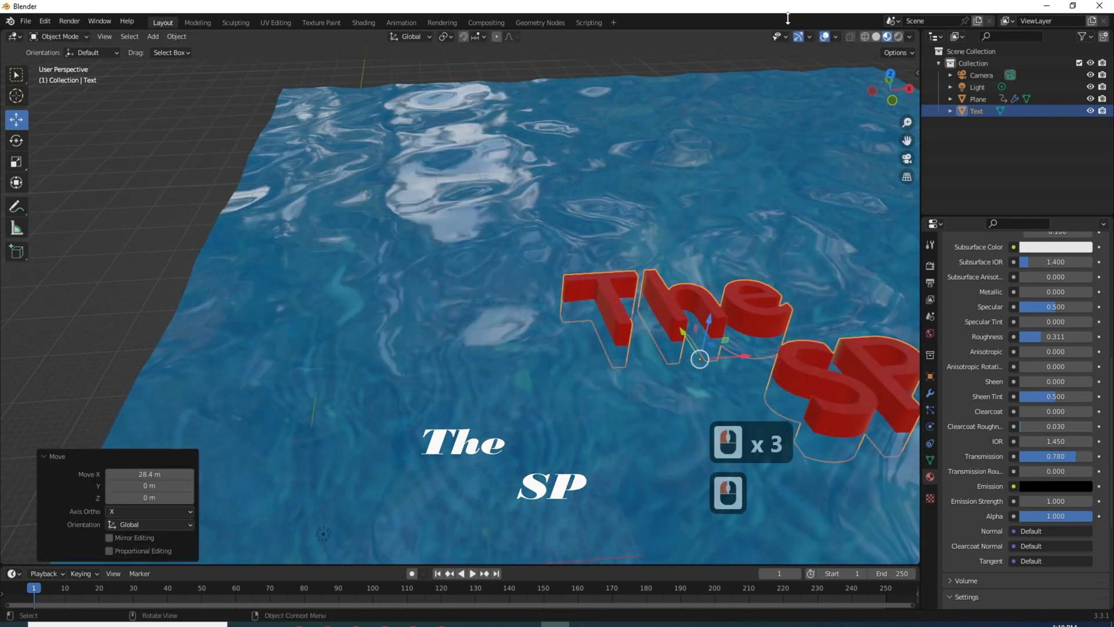
From the top view, shift the text along Y and about 30.4 m along X.
{"action": "left_click", "coordinate": [890, 74]}
{"action": "scroll", "coordinate": [596, 168], "scroll_direction": "down", "scroll_amount": 8}
{"action": "left_click_drag", "start_coordinate": [542, 222], "coordinate": [543, 147]}
{"action": "left_click_drag", "start_coordinate": [597, 194], "coordinate": [667, 192]}
Move the text about -17.06 m along Y across the ocean surface.
{"action": "left_click_drag", "start_coordinate": [891, 91], "coordinate": [936, 4]}
{"action": "scroll", "coordinate": [702, 278], "scroll_direction": "up", "scroll_amount": 10}
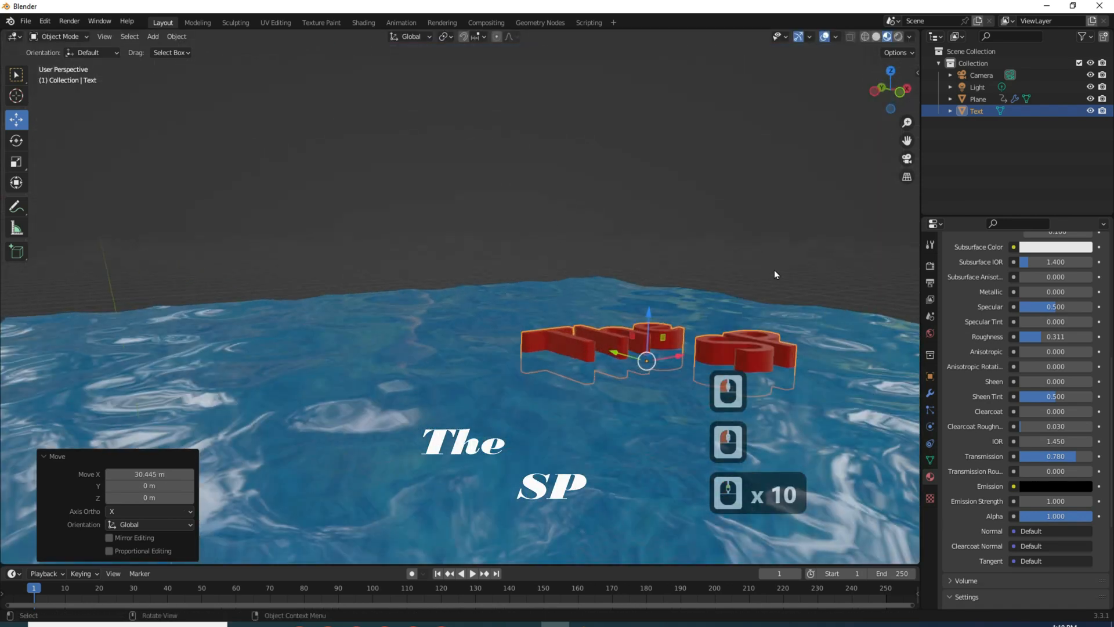
{"action": "left_click_drag", "start_coordinate": [888, 91], "coordinate": [810, 110]}
{"action": "left_click_drag", "start_coordinate": [678, 134], "coordinate": [696, 214]}
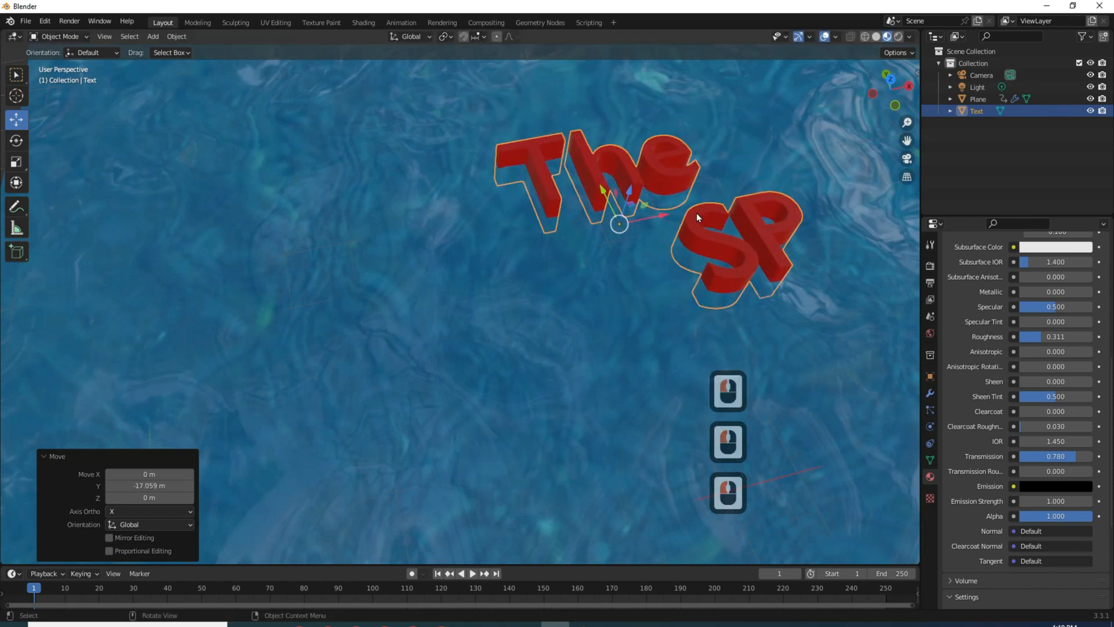
Add a Shrinkwrap modifier to the text mesh.
{"action": "left_click", "coordinate": [706, 230]}
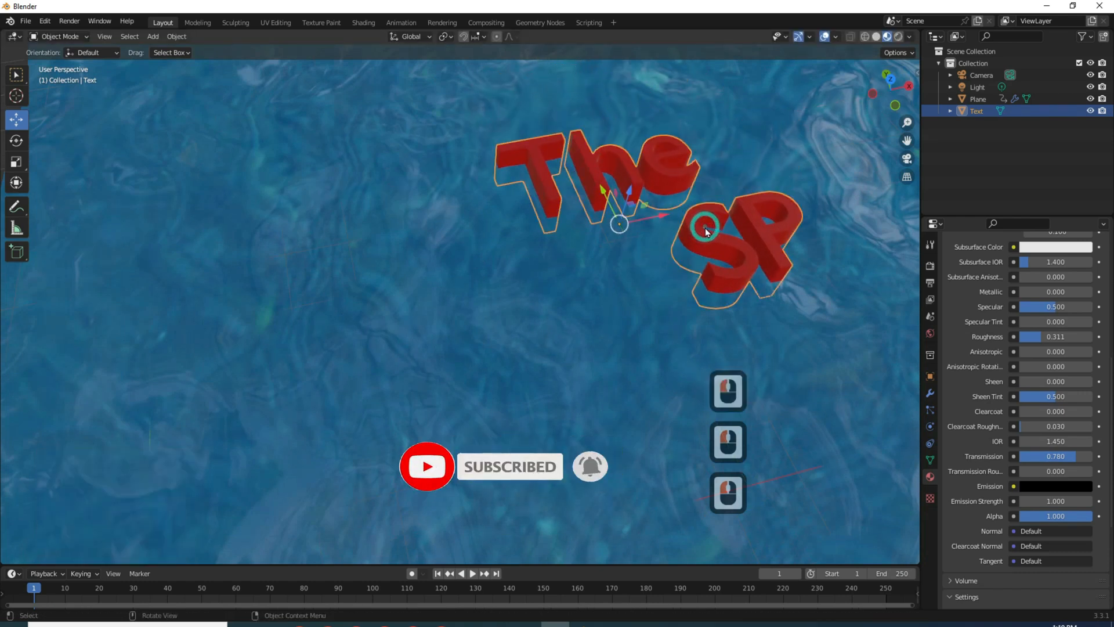
{"action": "left_click", "coordinate": [930, 394]}
{"action": "left_click_drag", "start_coordinate": [891, 90], "coordinate": [937, 55]}
{"action": "left_click", "coordinate": [557, 290]}
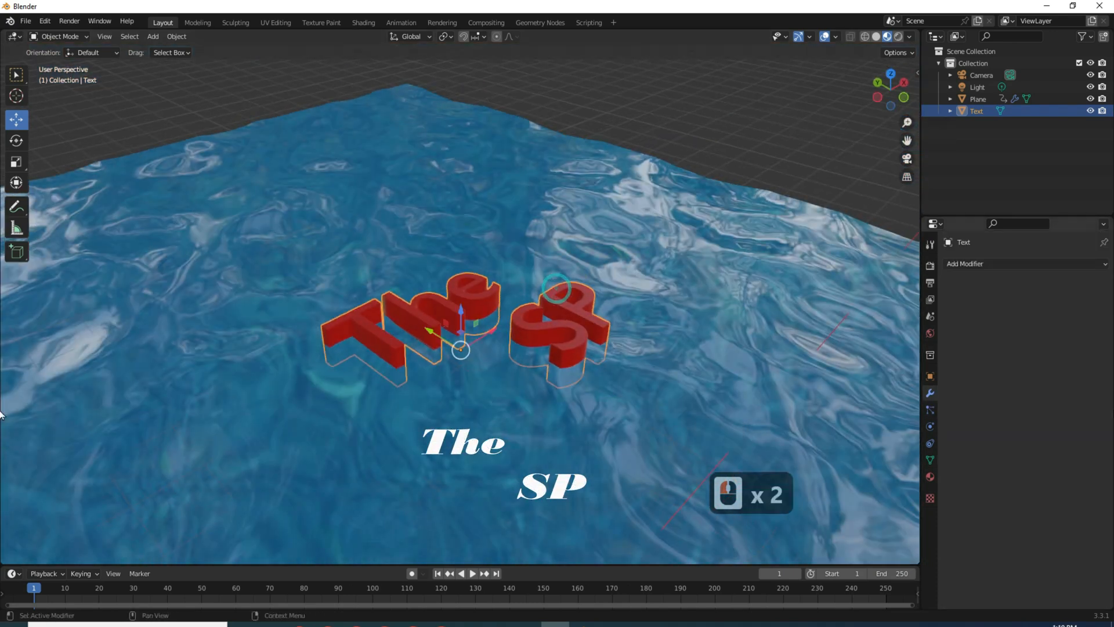
{"action": "left_click", "coordinate": [931, 395]}
{"action": "left_click", "coordinate": [988, 263]}
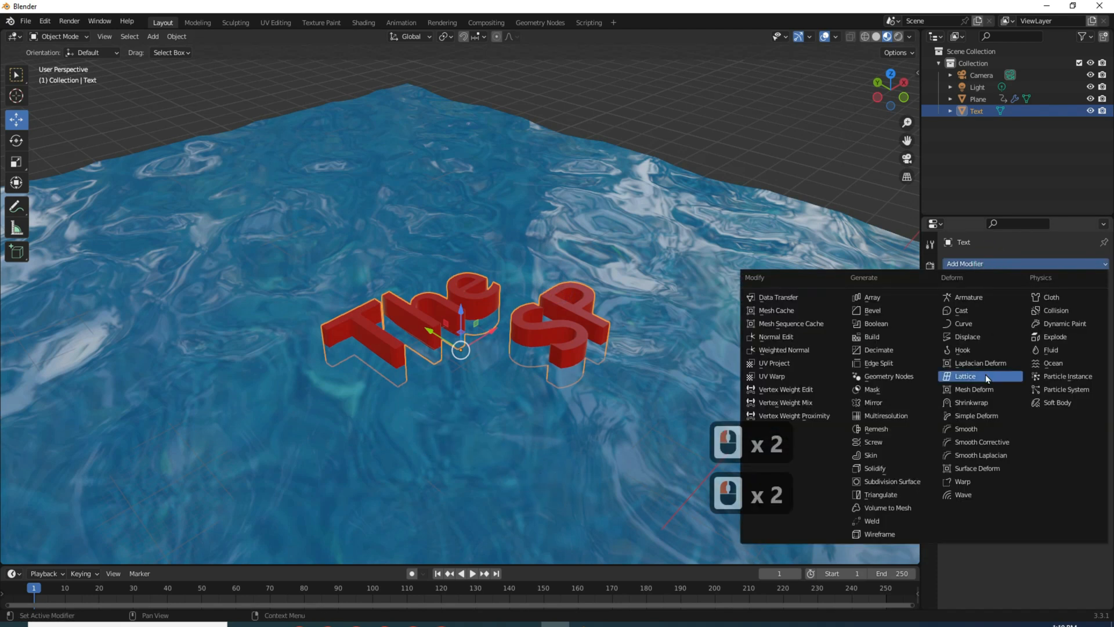
{"action": "left_click", "coordinate": [969, 400]}
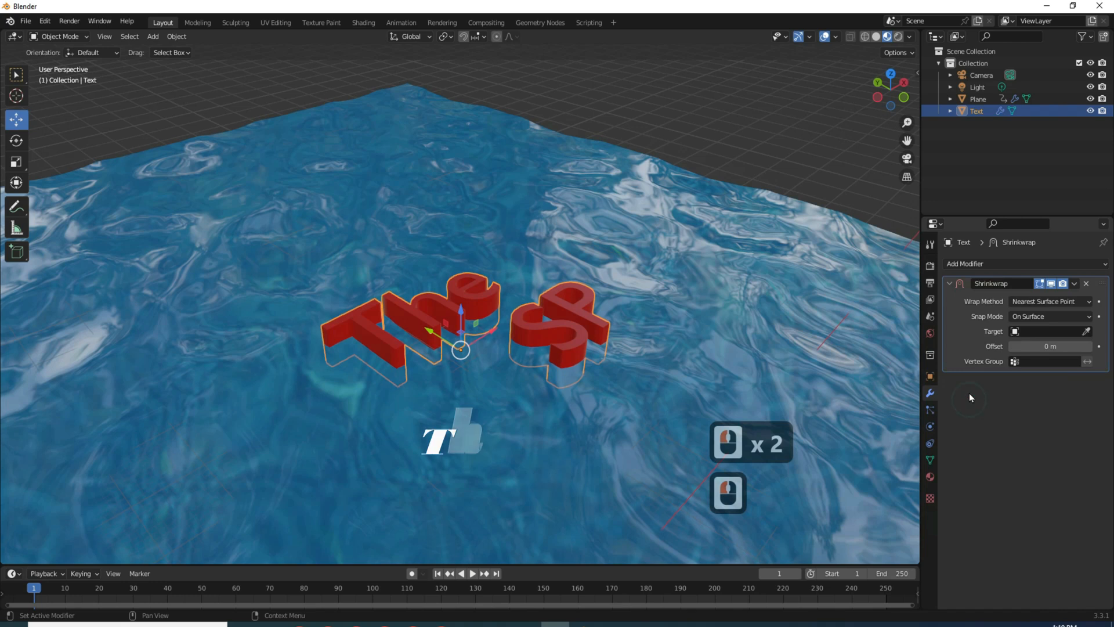
Set the Shrinkwrap target to the ocean plane and its offset to 1.5 m.
{"action": "left_click", "coordinate": [1087, 331]}
{"action": "left_click", "coordinate": [740, 327]}
{"action": "left_click_drag", "start_coordinate": [1059, 346], "coordinate": [1111, 347]}
{"action": "left_click", "coordinate": [1089, 346]}
{"action": "left_click", "coordinate": [1089, 347]}
{"action": "left_click", "coordinate": [1090, 347]}
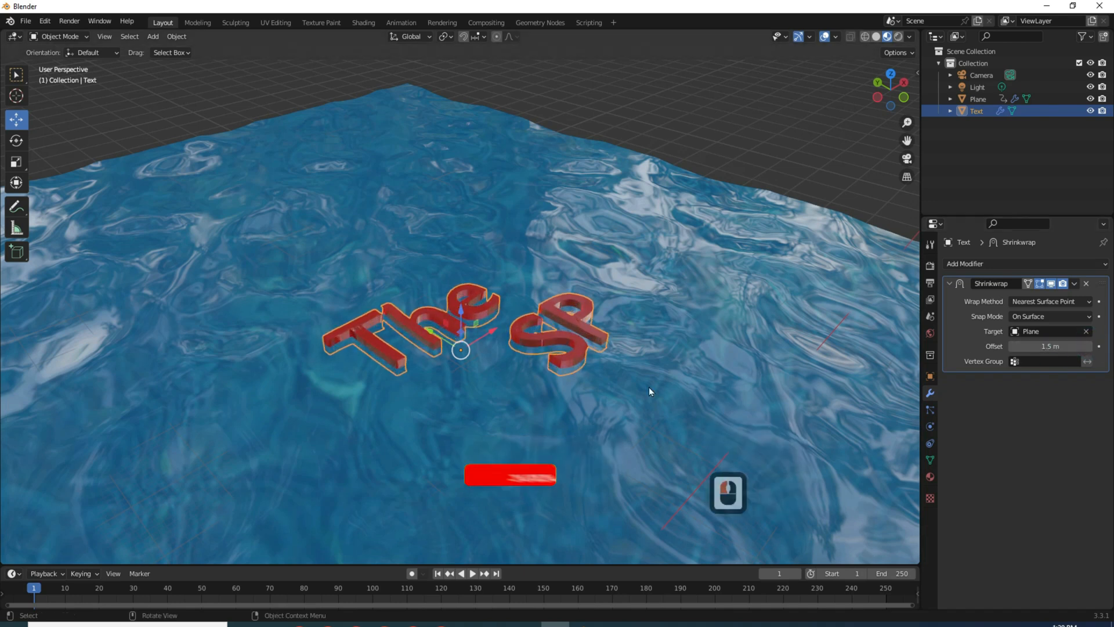
Play the animation and deselect the text to examine how it follows the waves up close.
{"action": "scroll", "coordinate": [555, 396], "scroll_direction": "up", "scroll_amount": 16}
{"action": "scroll", "coordinate": [556, 400], "scroll_direction": "up", "scroll_amount": 1}
{"action": "scroll", "coordinate": [555, 400], "scroll_direction": "down", "scroll_amount": 2}
{"action": "scroll", "coordinate": [563, 395], "scroll_direction": "up", "scroll_amount": 1}
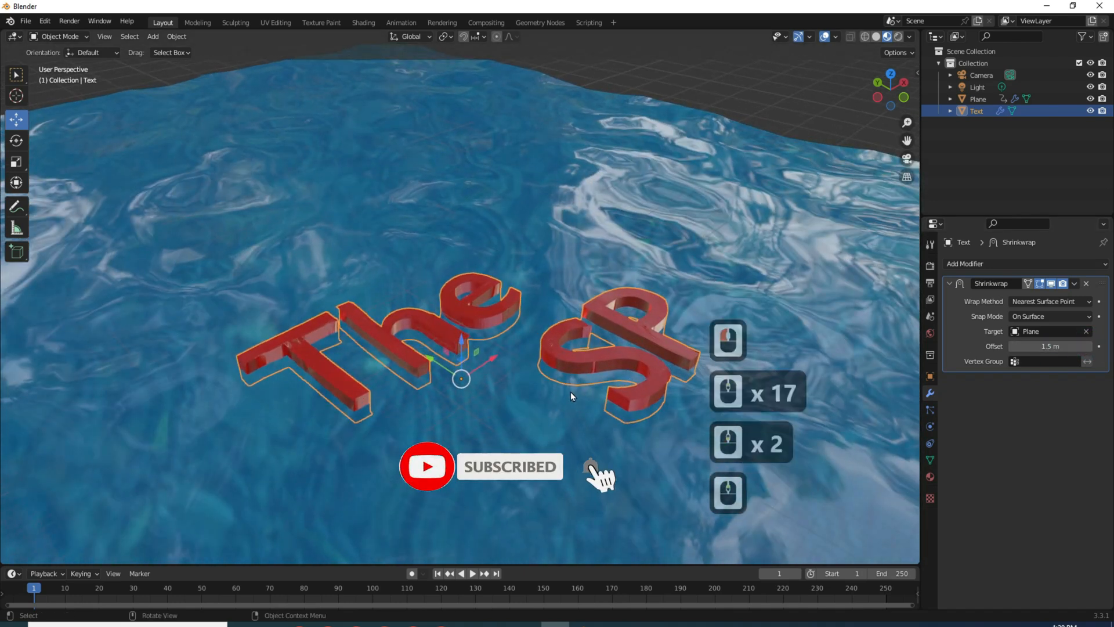
{"action": "left_click", "coordinate": [475, 576]}
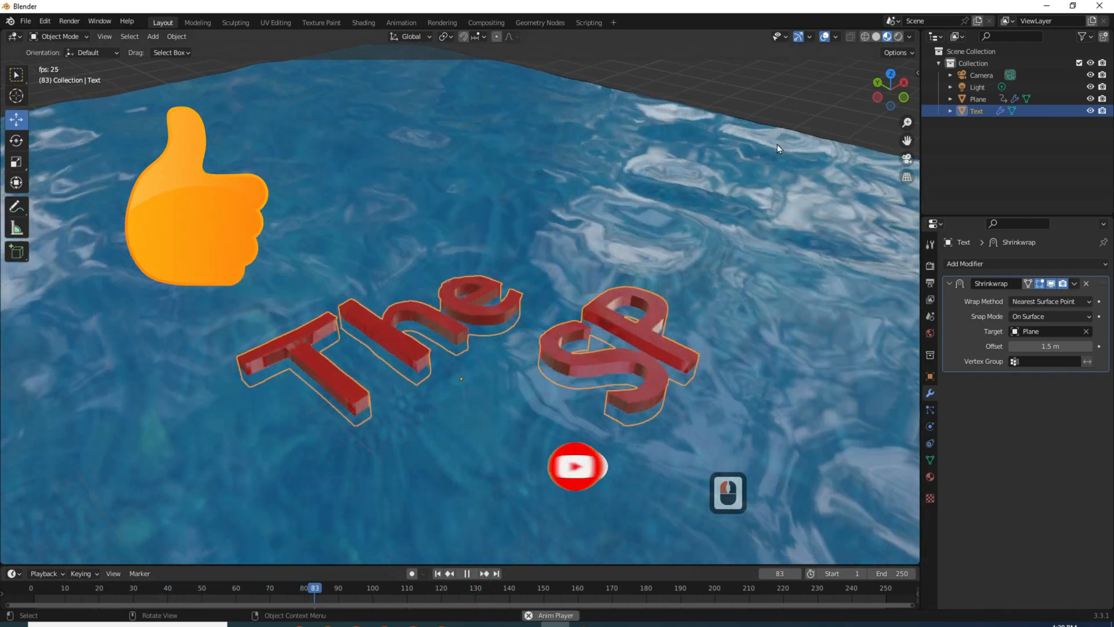
{"action": "left_click", "coordinate": [705, 328]}
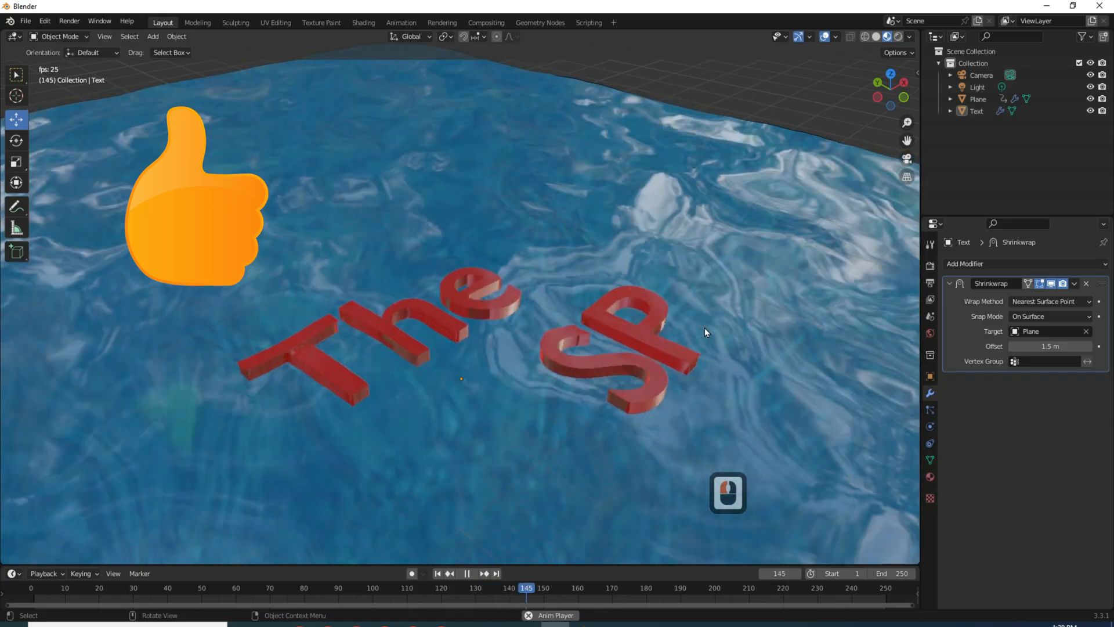